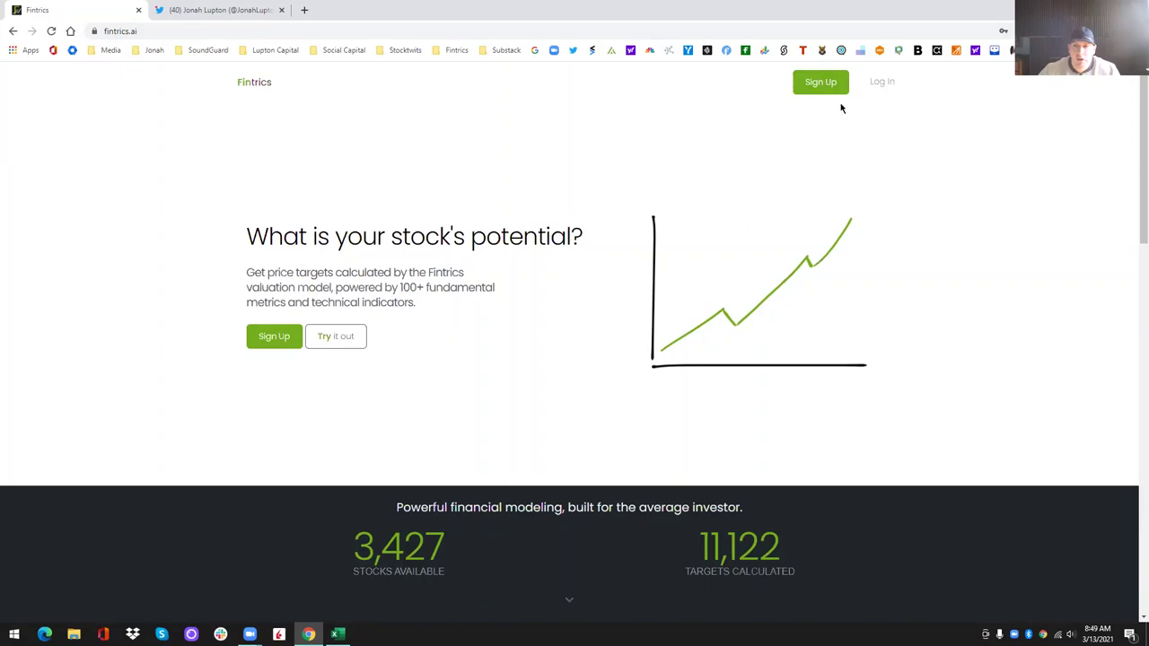
Look at the login page and the invite-only sign-up page, ending back on the Fintrics home page
{"action": "left_click", "coordinate": [876, 83]}
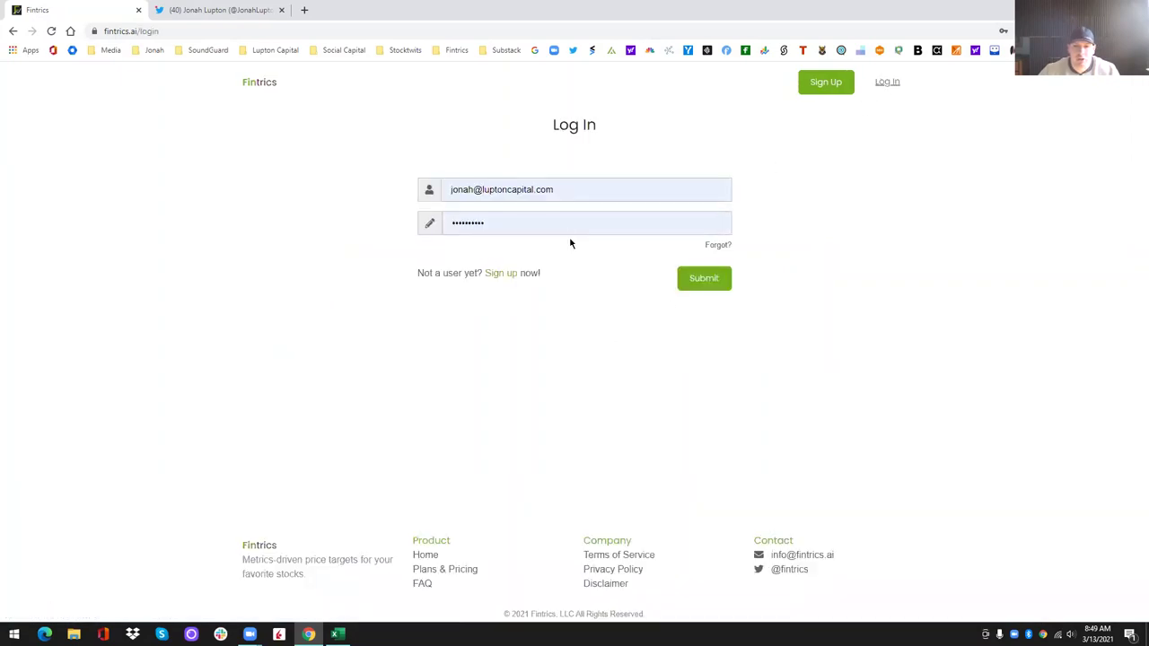
{"action": "left_click", "coordinate": [11, 33]}
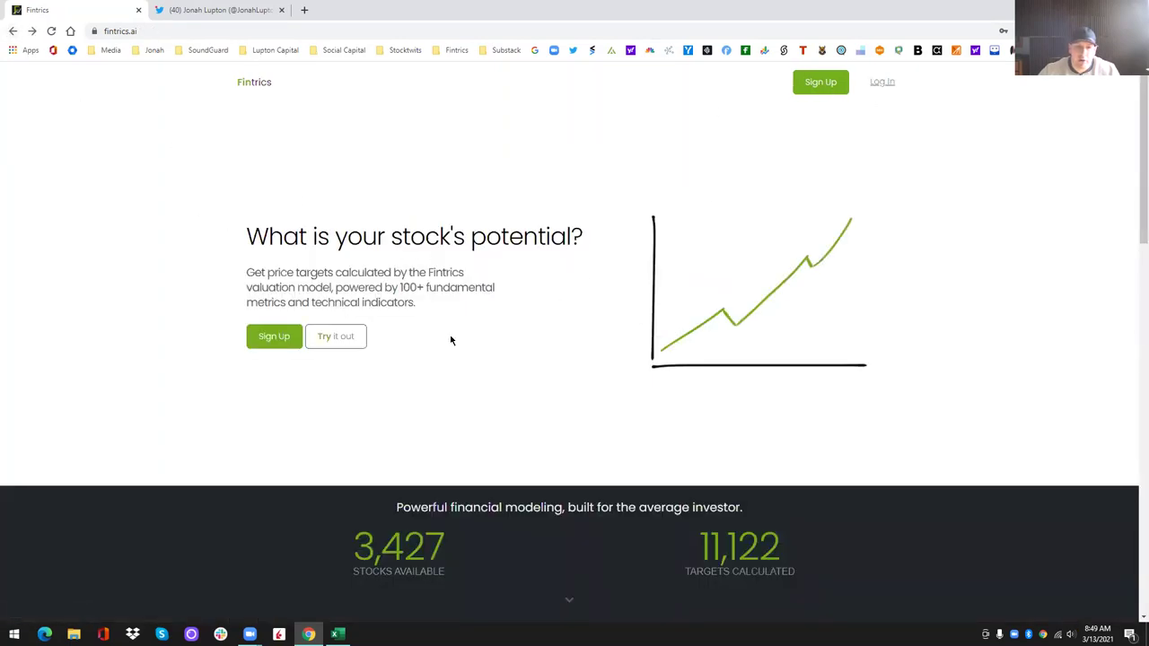
{"action": "left_click", "coordinate": [280, 339]}
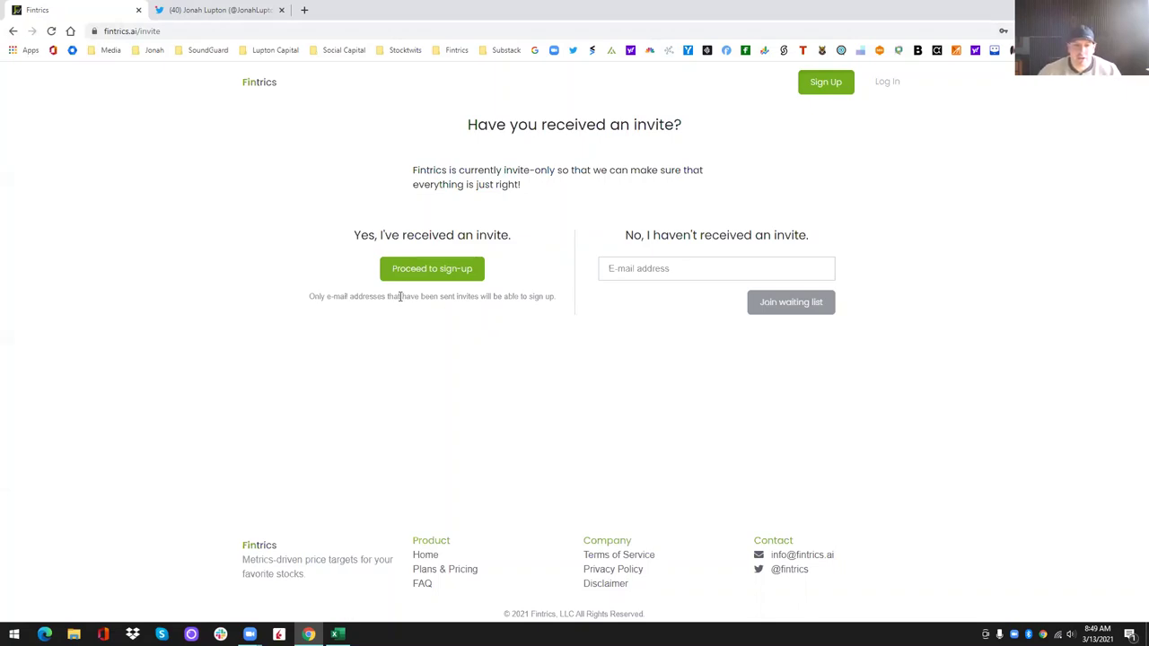
{"action": "left_click", "coordinate": [643, 269]}
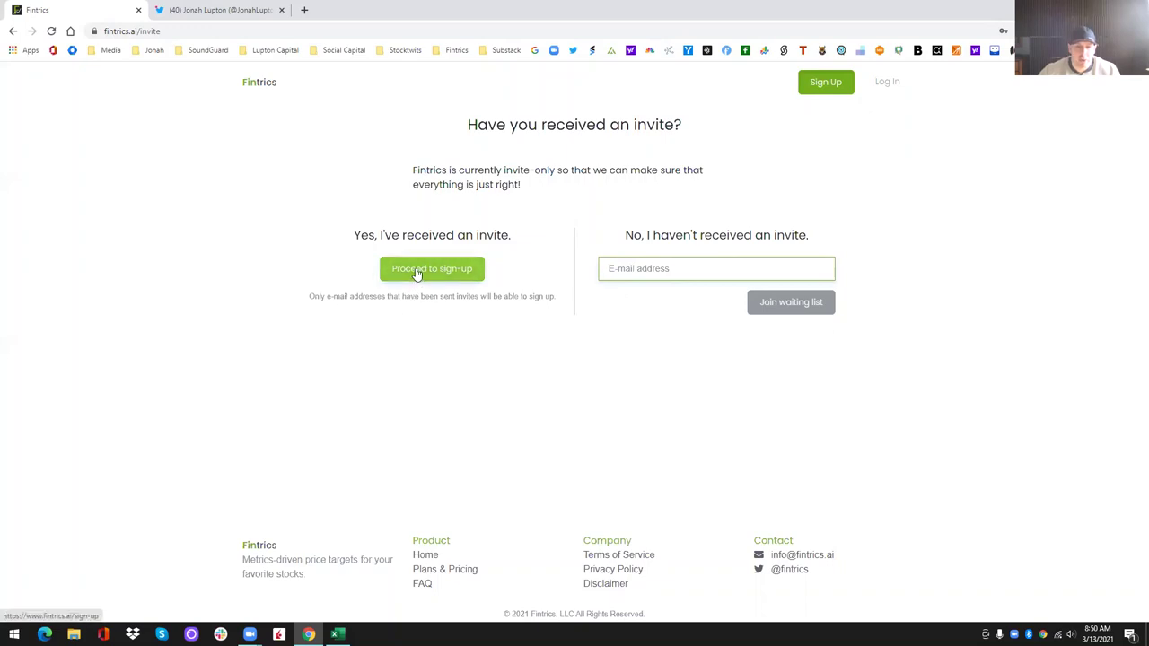
{"action": "left_click", "coordinate": [253, 84]}
Get the price target for TSLA in the home page's Try it out demo
{"action": "scroll", "coordinate": [505, 262], "scroll_direction": "down", "scroll_amount": 2}
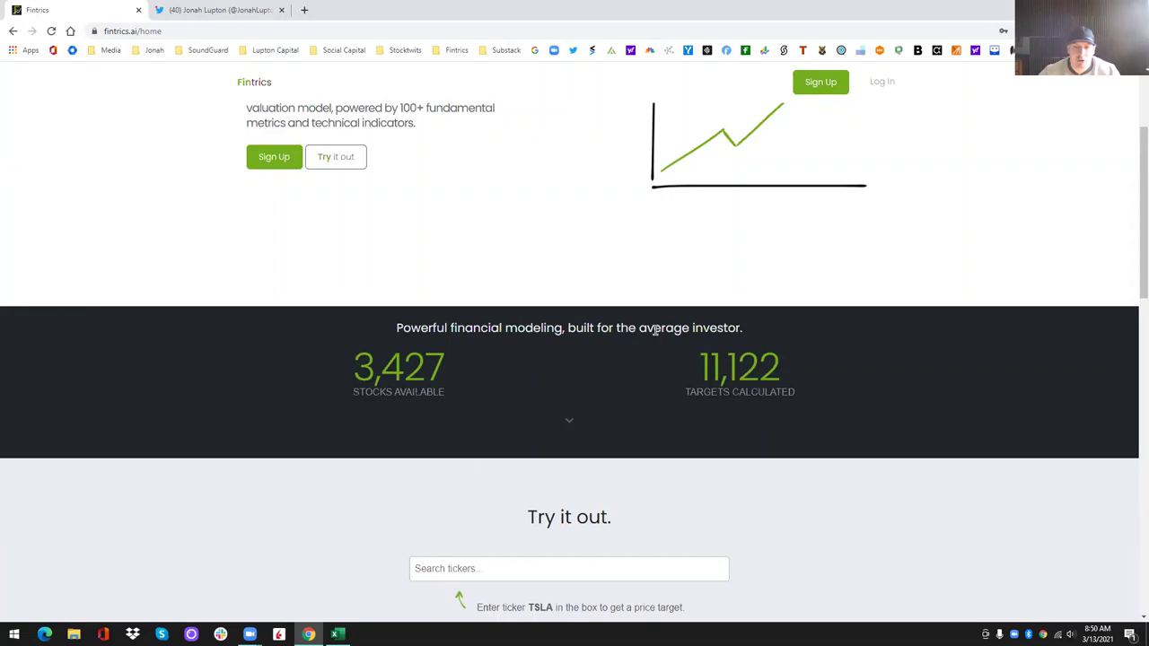
{"action": "scroll", "coordinate": [642, 337], "scroll_direction": "down", "scroll_amount": 2}
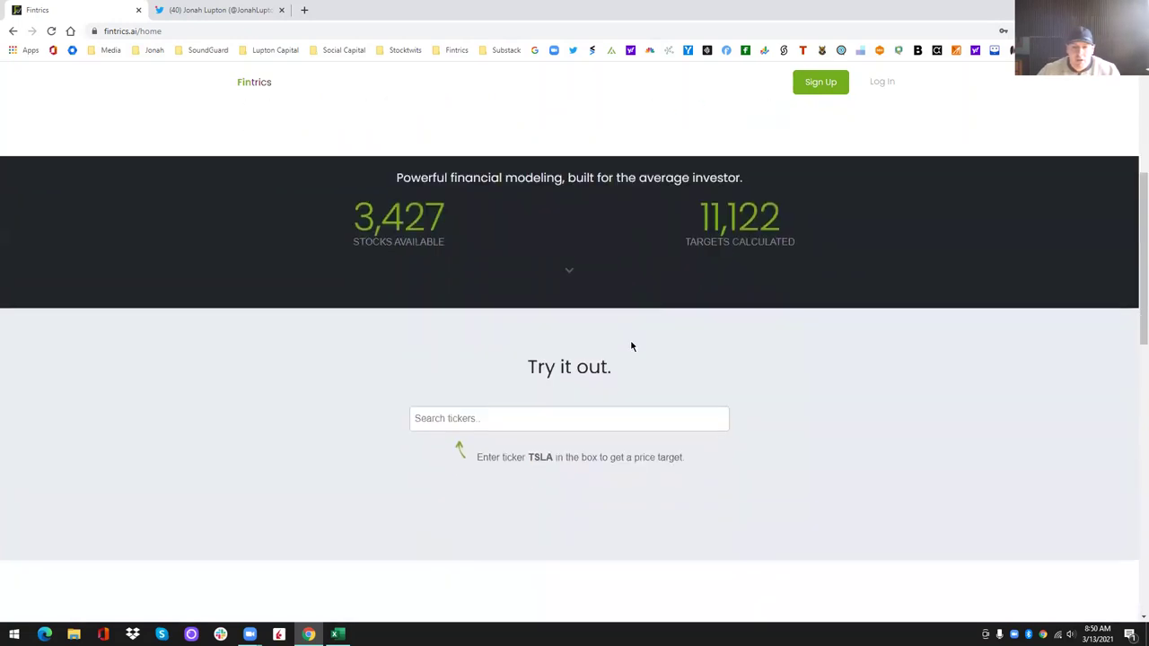
{"action": "left_click", "coordinate": [567, 383]}
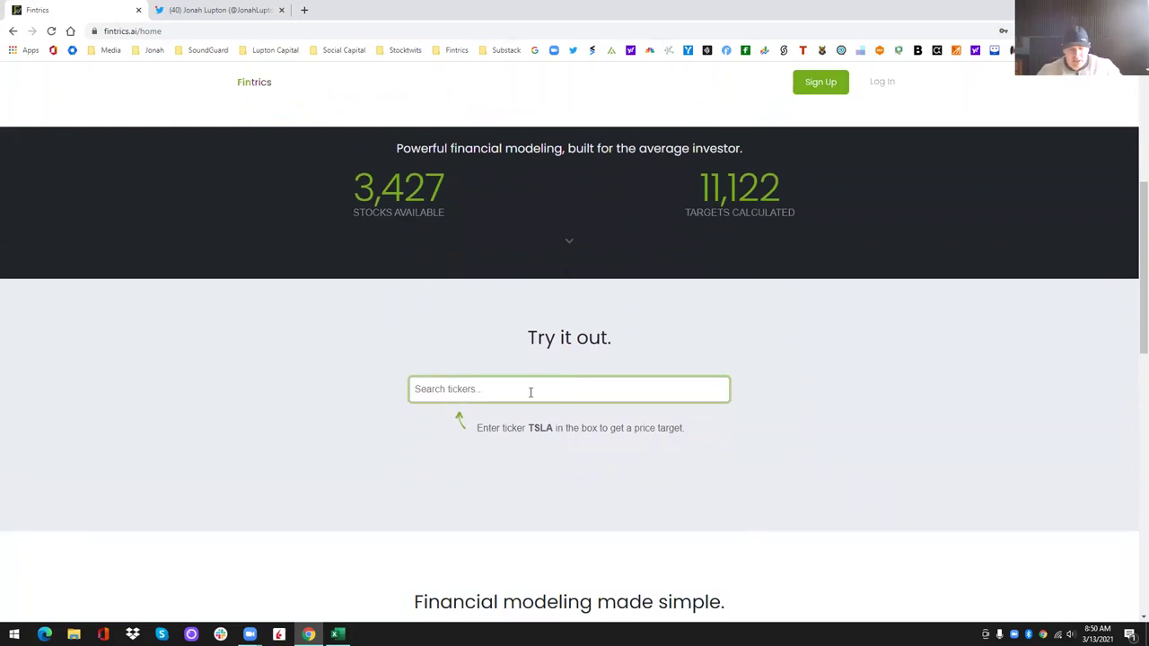
{"action": "type", "text": "tsla"}
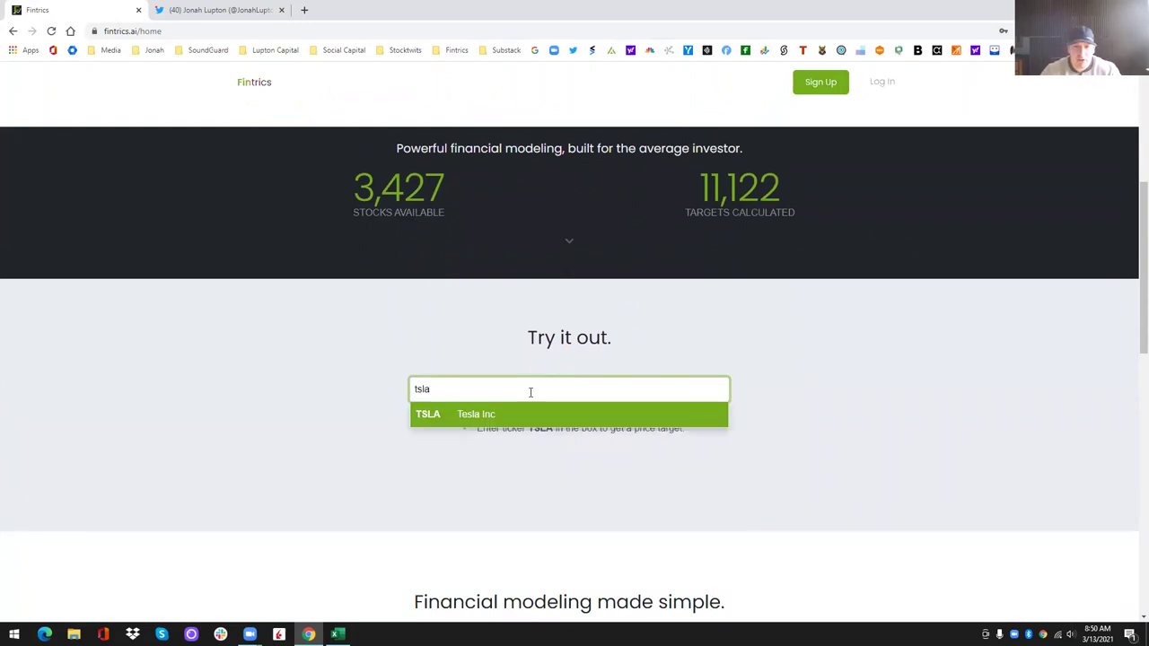
{"action": "key", "text": "Return"}
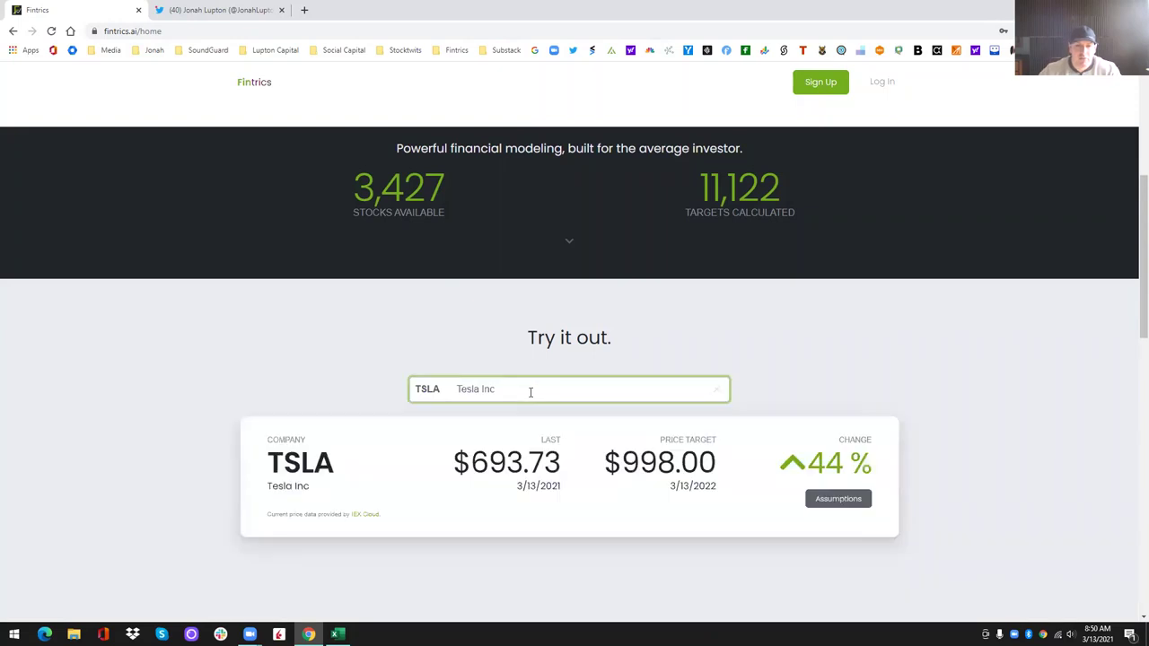
Show the quarterly growth and margin assumptions behind the TSLA price target, review them and hide them again
{"action": "left_click", "coordinate": [826, 502]}
{"action": "scroll", "coordinate": [825, 495], "scroll_direction": "down", "scroll_amount": 3}
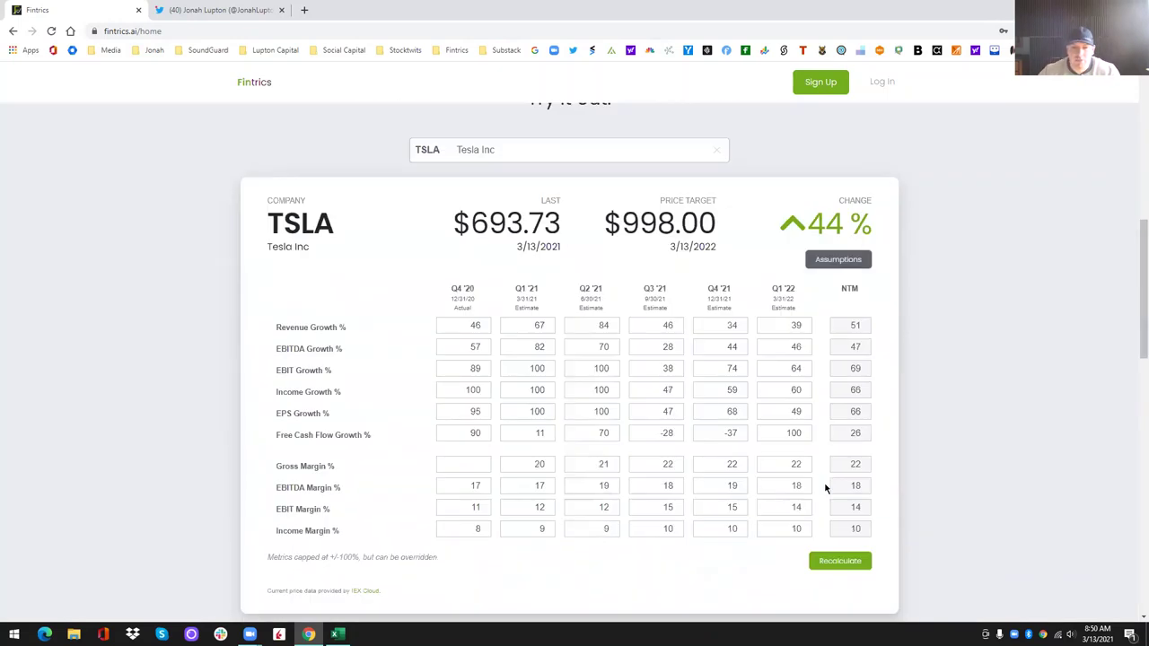
{"action": "scroll", "coordinate": [826, 488], "scroll_direction": "down", "scroll_amount": 1}
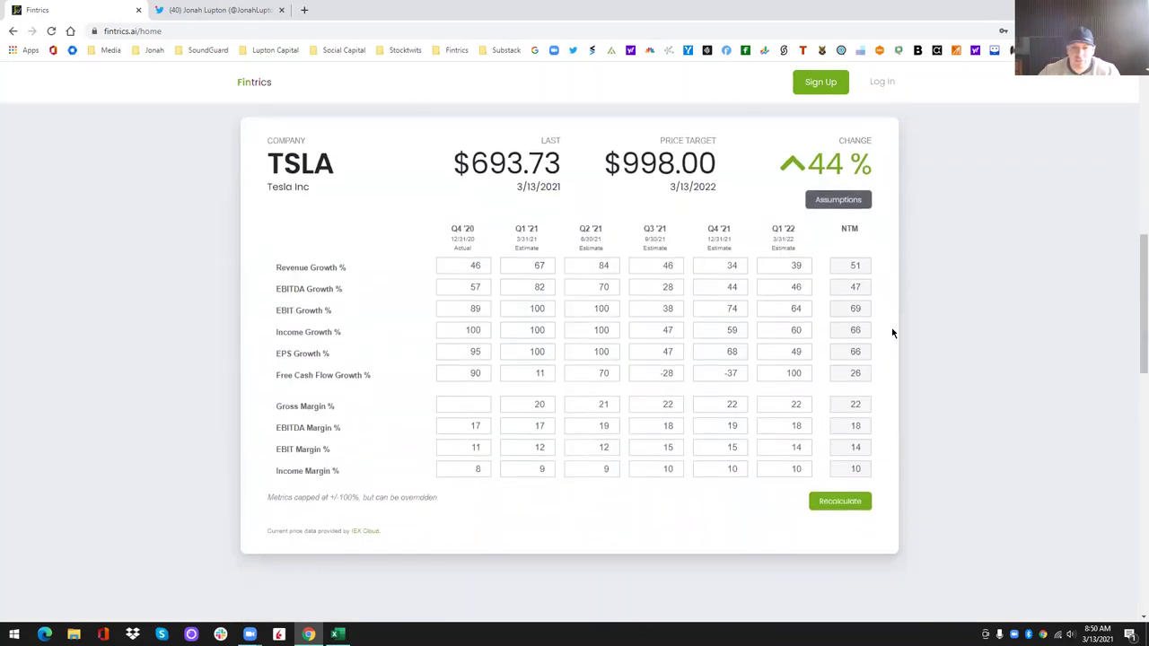
{"action": "left_click", "coordinate": [835, 200]}
Review the home page's feature overview and the Monthly and Annual plans
{"action": "scroll", "coordinate": [694, 248], "scroll_direction": "down", "scroll_amount": 3}
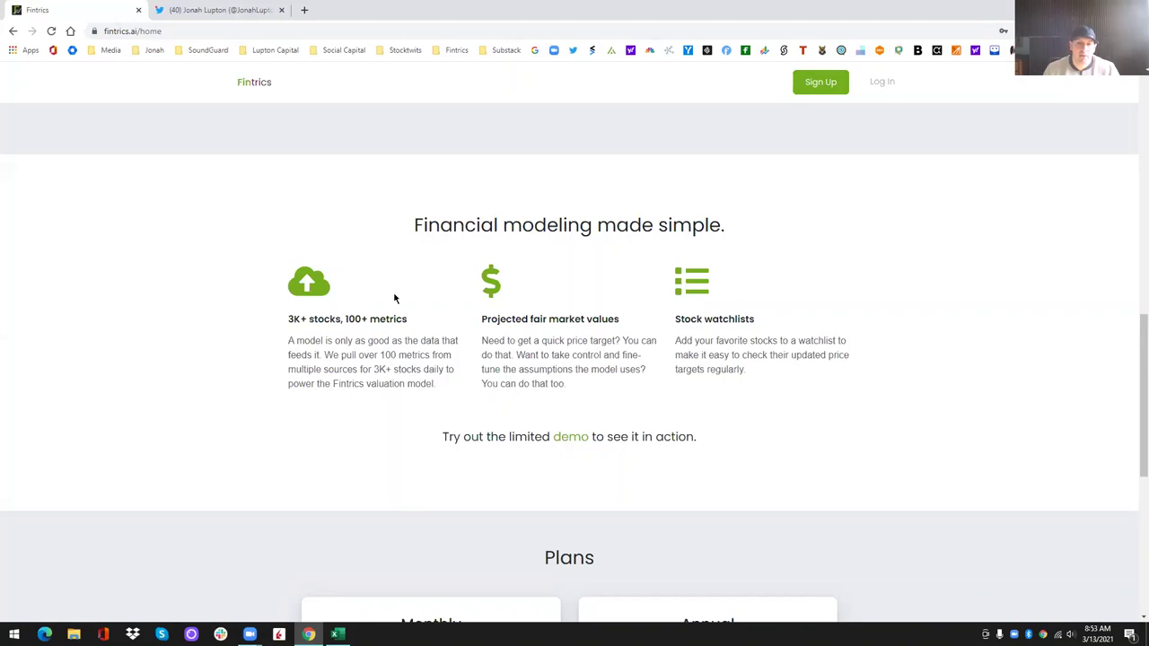
{"action": "scroll", "coordinate": [400, 298], "scroll_direction": "down", "scroll_amount": 4}
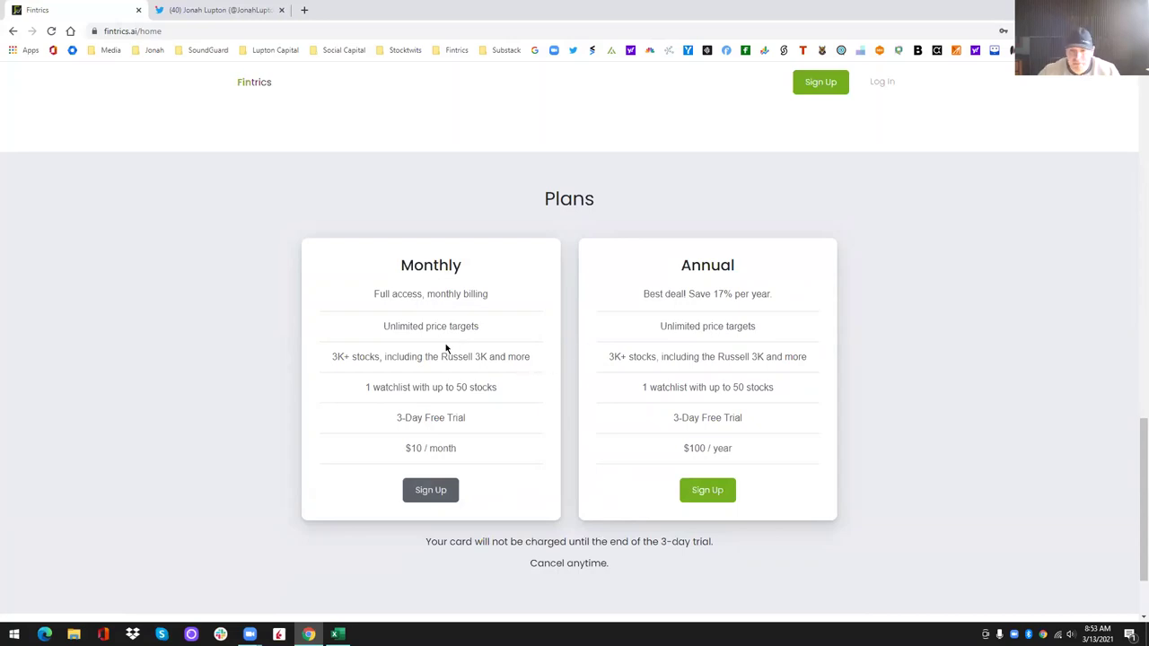
{"action": "scroll", "coordinate": [446, 349], "scroll_direction": "down", "scroll_amount": 3}
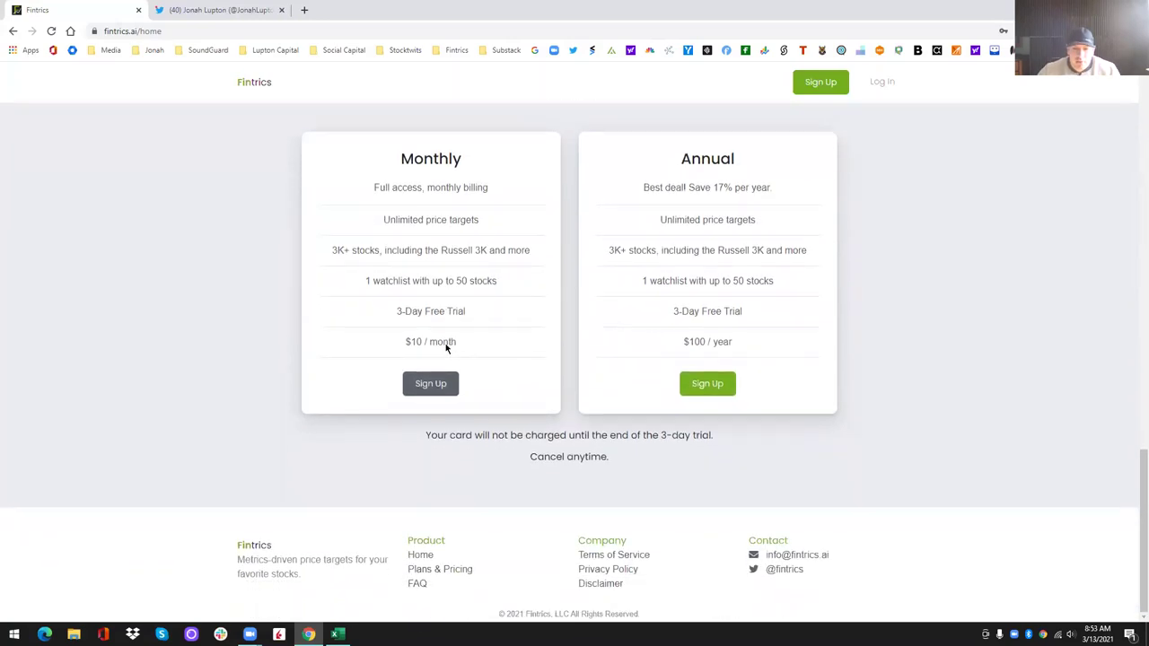
Log in to the Fintrics account with the saved credentials
{"action": "scroll", "coordinate": [445, 343], "scroll_direction": "up", "scroll_amount": 3}
{"action": "scroll", "coordinate": [446, 343], "scroll_direction": "up", "scroll_amount": 5}
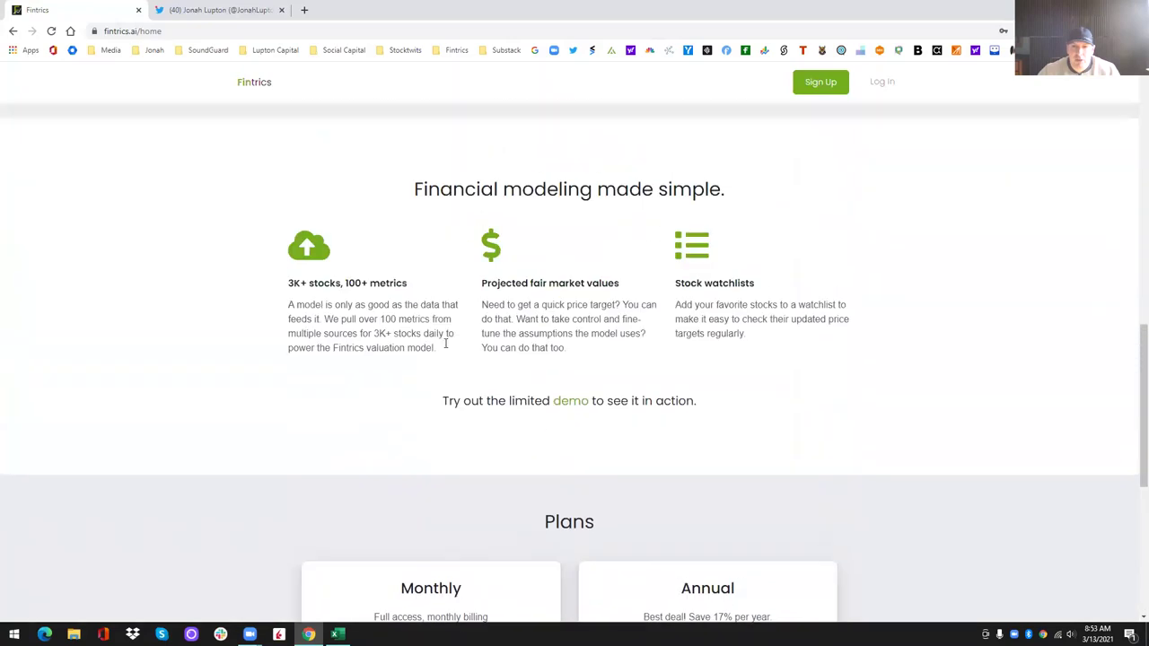
{"action": "scroll", "coordinate": [844, 146], "scroll_direction": "up", "scroll_amount": 4}
{"action": "left_click", "coordinate": [881, 82]}
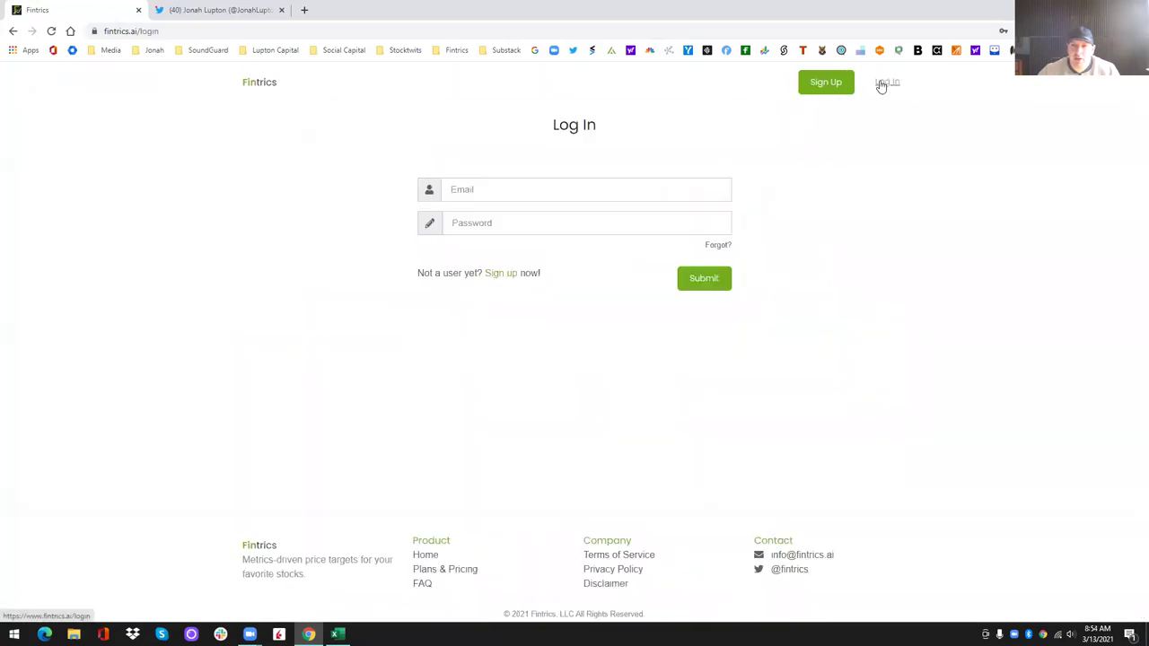
{"action": "left_click", "coordinate": [688, 278]}
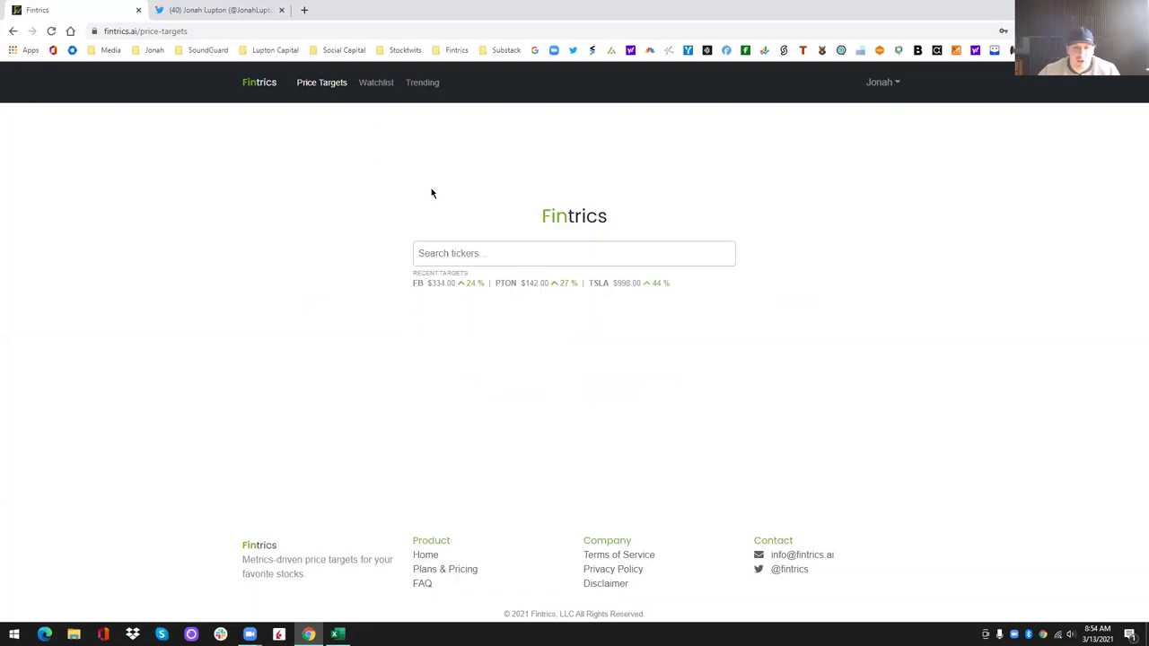
Look up the price targets for FB and TSLA
{"action": "left_click", "coordinate": [463, 256]}
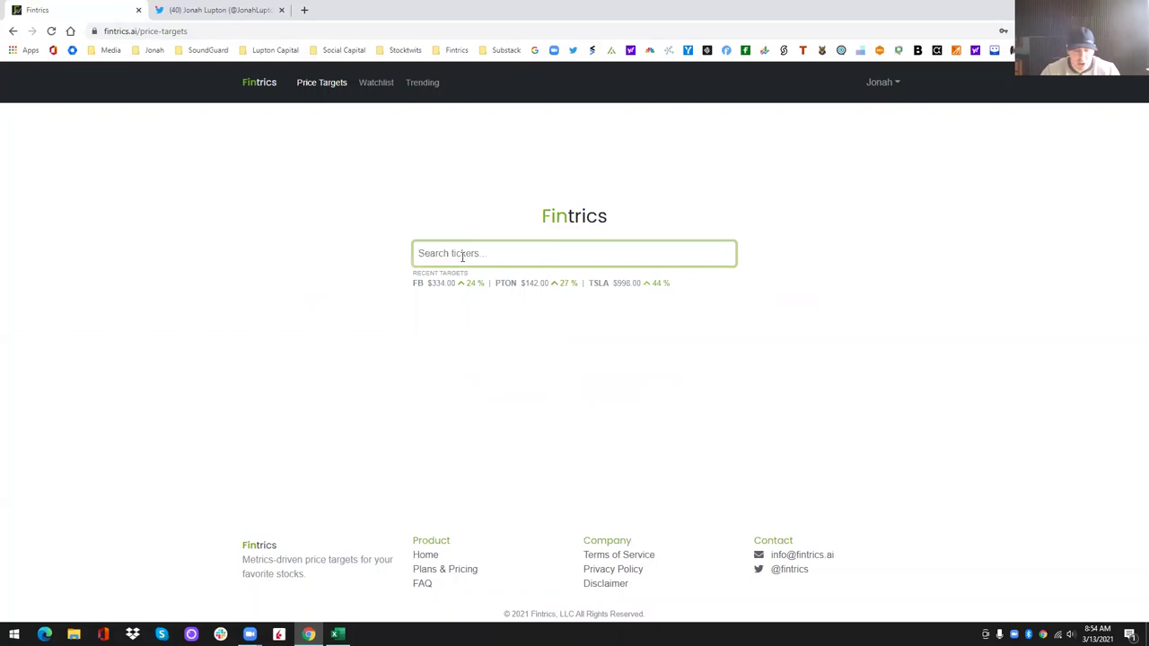
{"action": "type", "text": "fb"}
{"action": "key", "text": "Return"}
{"action": "left_click", "coordinate": [514, 131]}
{"action": "type", "text": "tsla"}
{"action": "key", "text": "Return"}
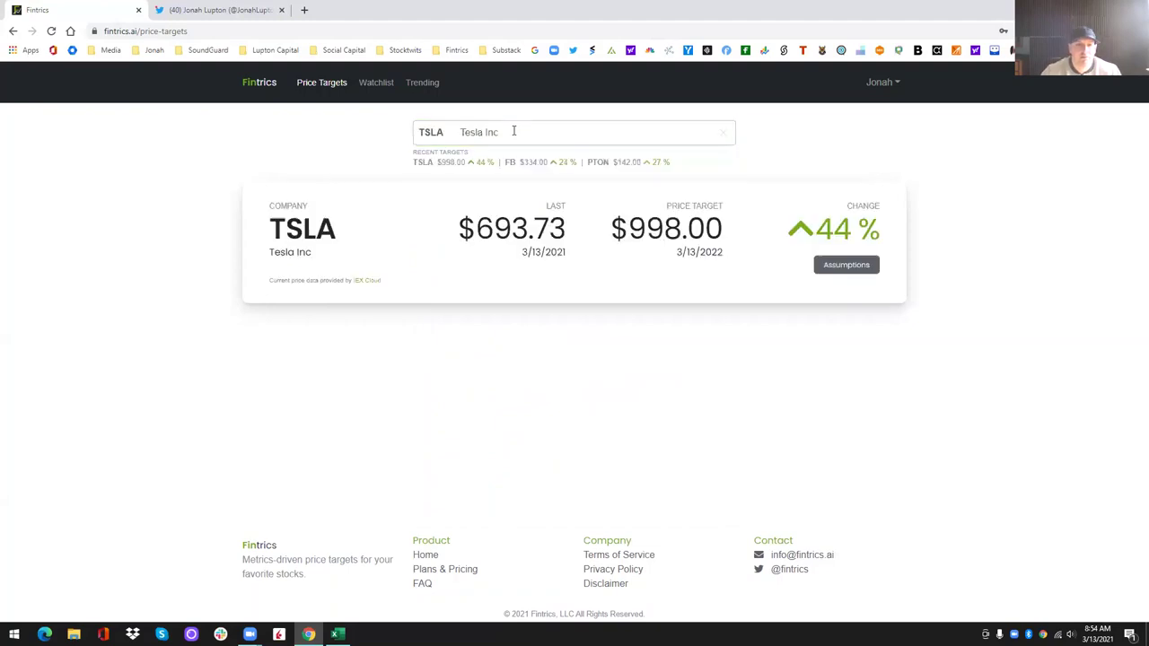
Look up the price targets for NVDA and DMTK
{"action": "left_click", "coordinate": [513, 131]}
{"action": "type", "text": "nvda"}
{"action": "key", "text": "Return"}
{"action": "left_click", "coordinate": [514, 131]}
{"action": "type", "text": "dmtk"}
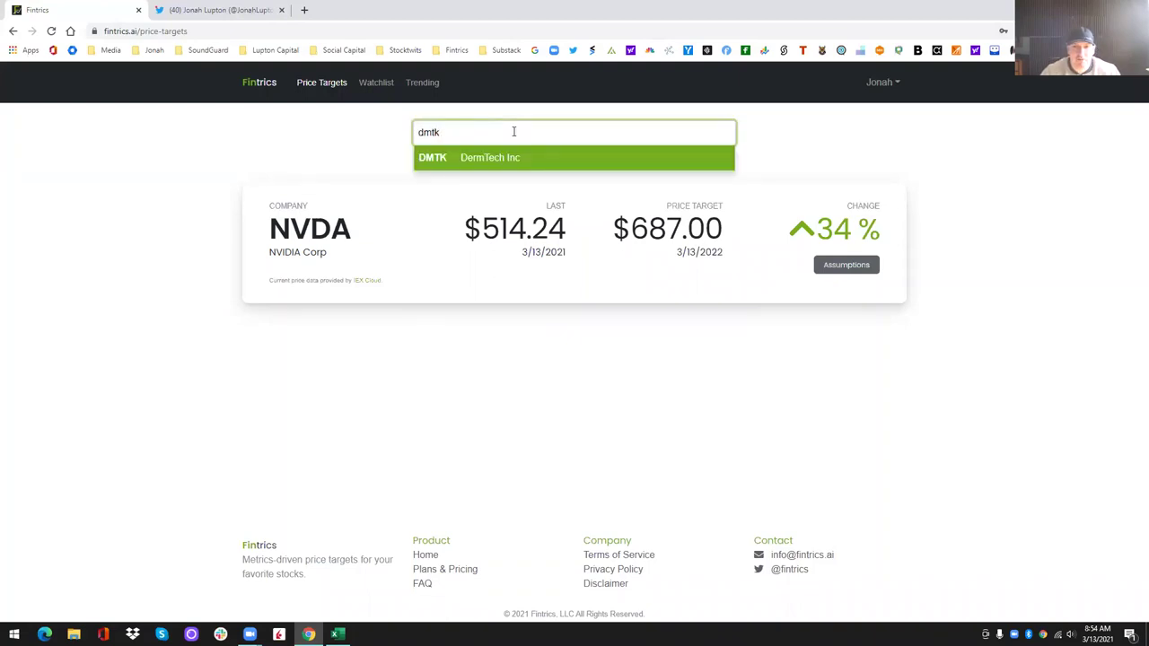
{"action": "key", "text": "Return"}
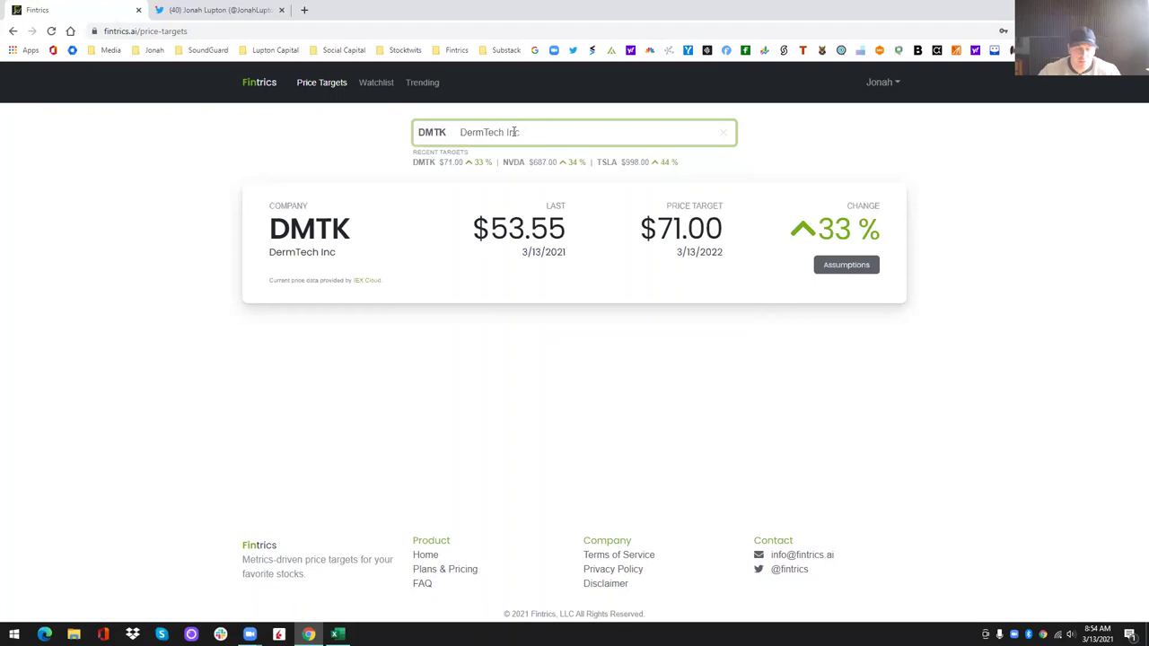
Look up the price targets for MWK and TMDX
{"action": "left_click", "coordinate": [513, 131]}
{"action": "type", "text": "mwk"}
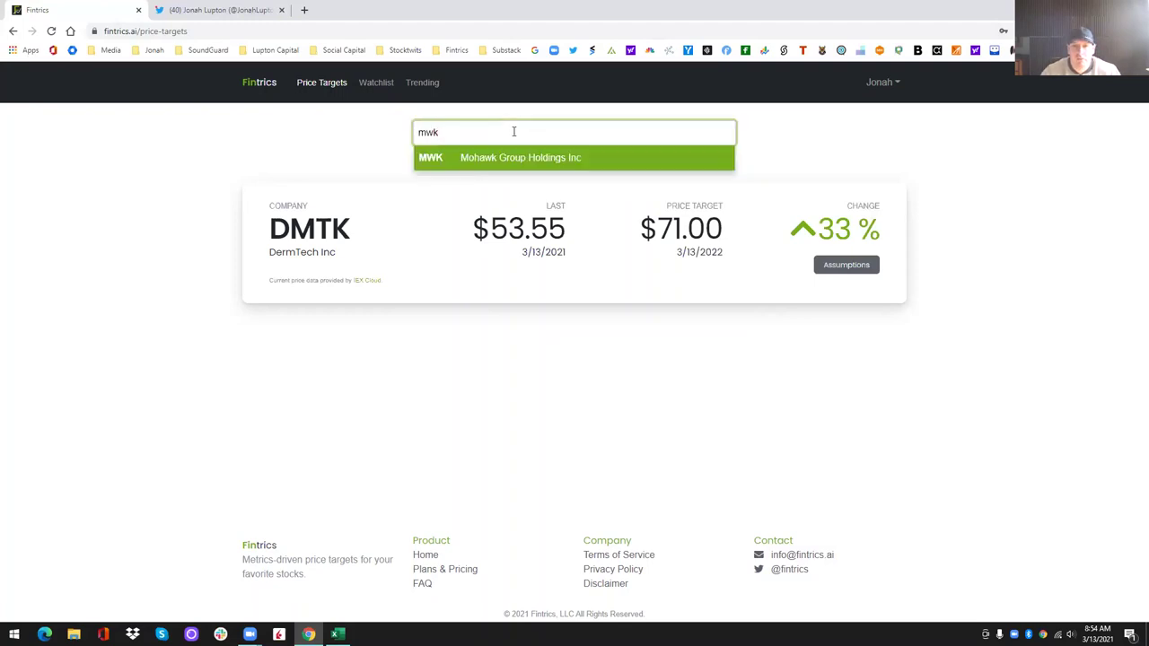
{"action": "key", "text": "Return"}
{"action": "left_click", "coordinate": [514, 131]}
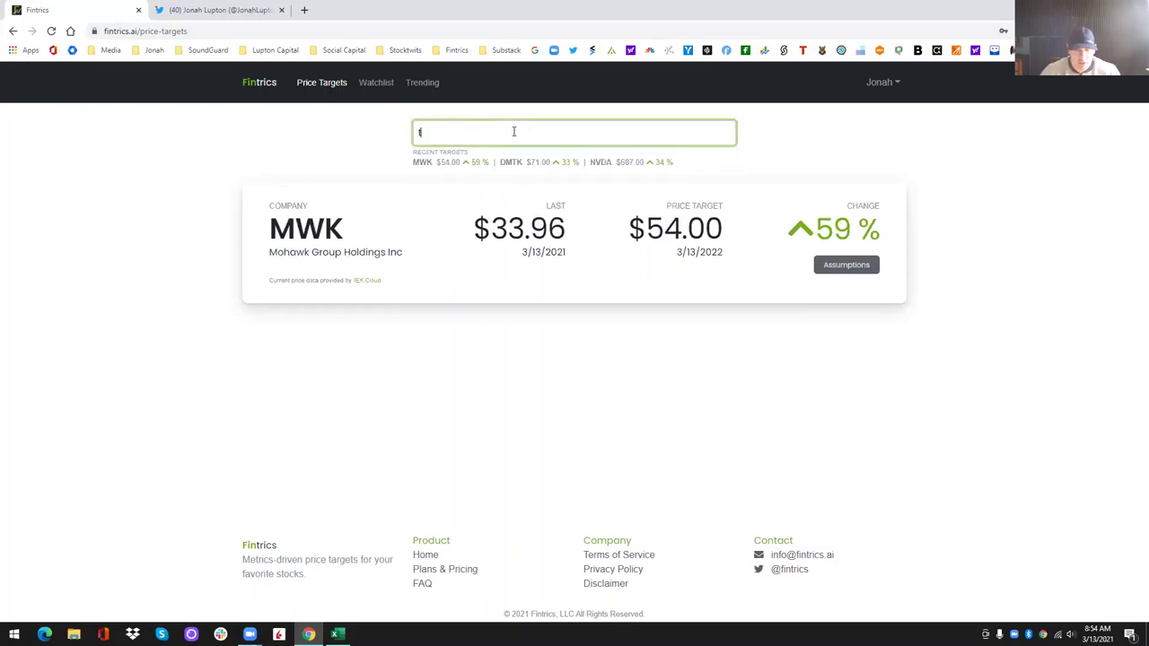
{"action": "type", "text": "tmdex"}
{"action": "key", "text": "BackSpace"}
{"action": "key", "text": "BackSpace"}
{"action": "key", "text": "BackSpace"}
{"action": "type", "text": "dx"}
{"action": "key", "text": "Return"}
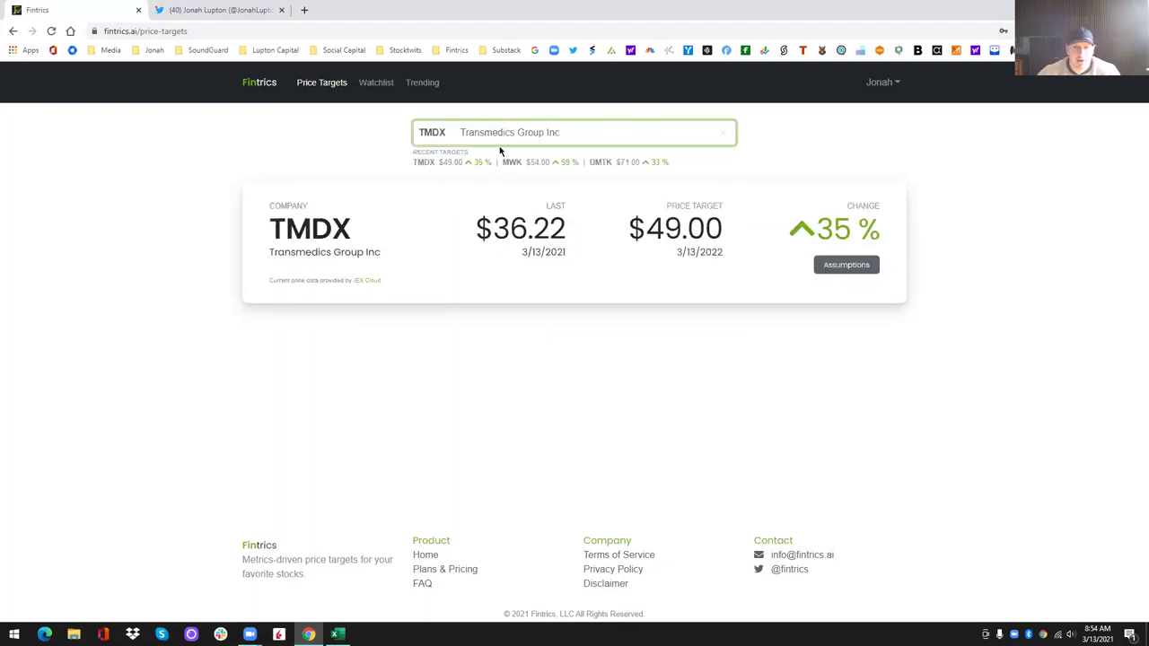
Look up the price target for TGT and add Target Corp to the watchlist
{"action": "left_click", "coordinate": [498, 132]}
{"action": "left_click", "coordinate": [498, 132]}
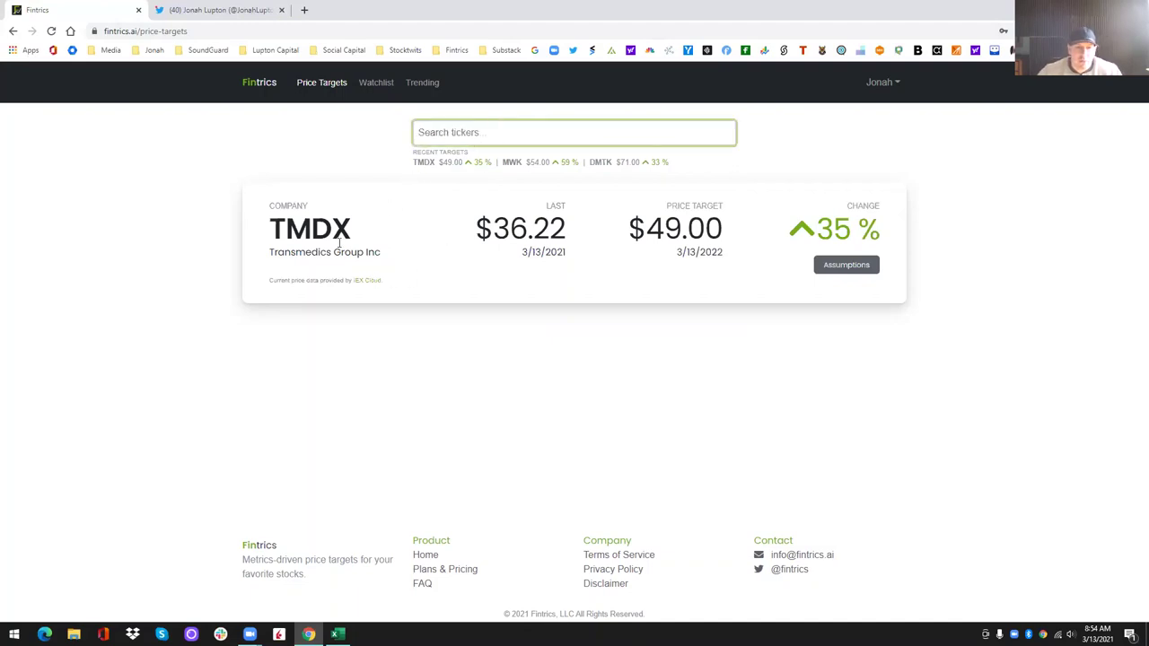
{"action": "type", "text": "w"}
{"action": "key", "text": "BackSpace"}
{"action": "type", "text": "tgt"}
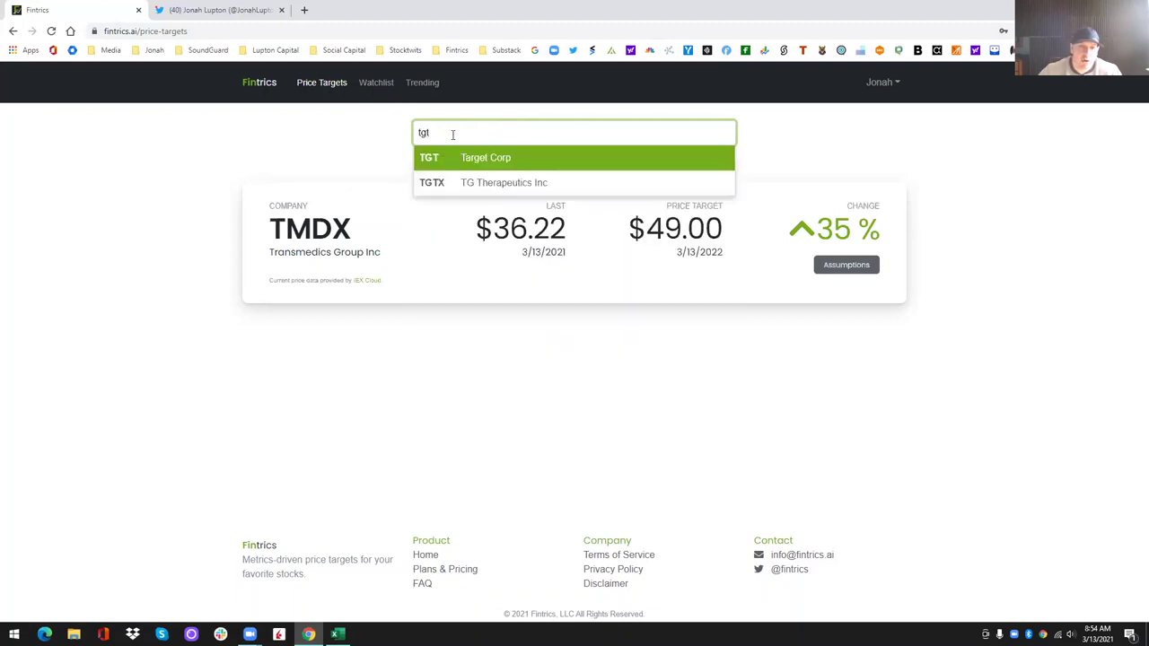
{"action": "left_click", "coordinate": [446, 152]}
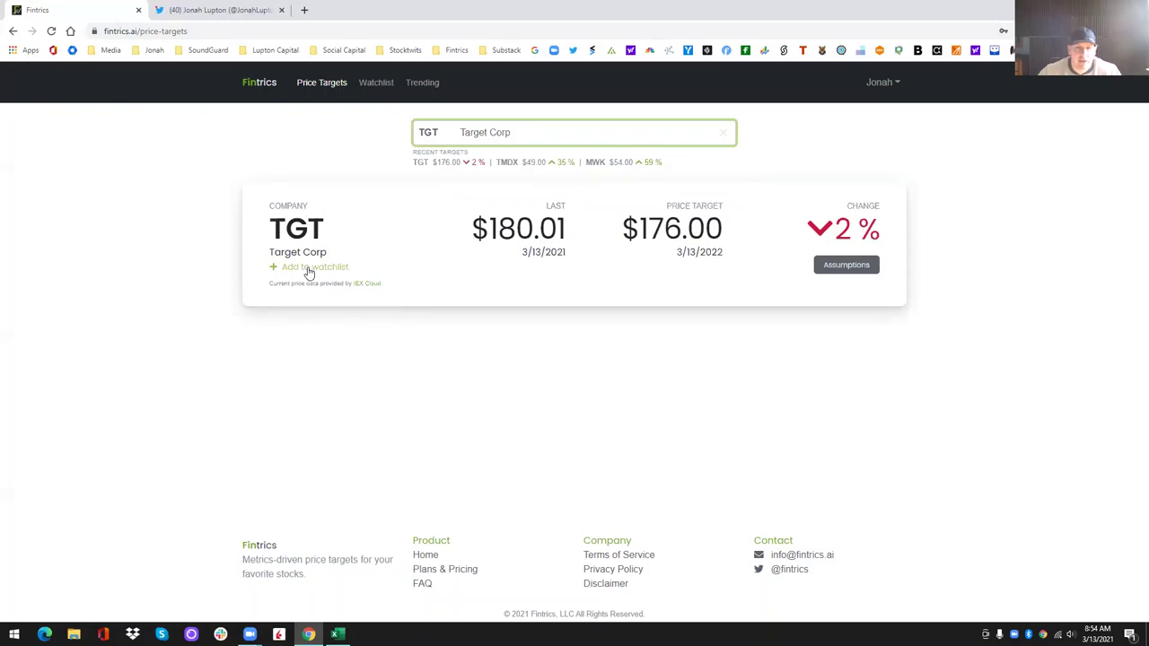
{"action": "left_click", "coordinate": [307, 268]}
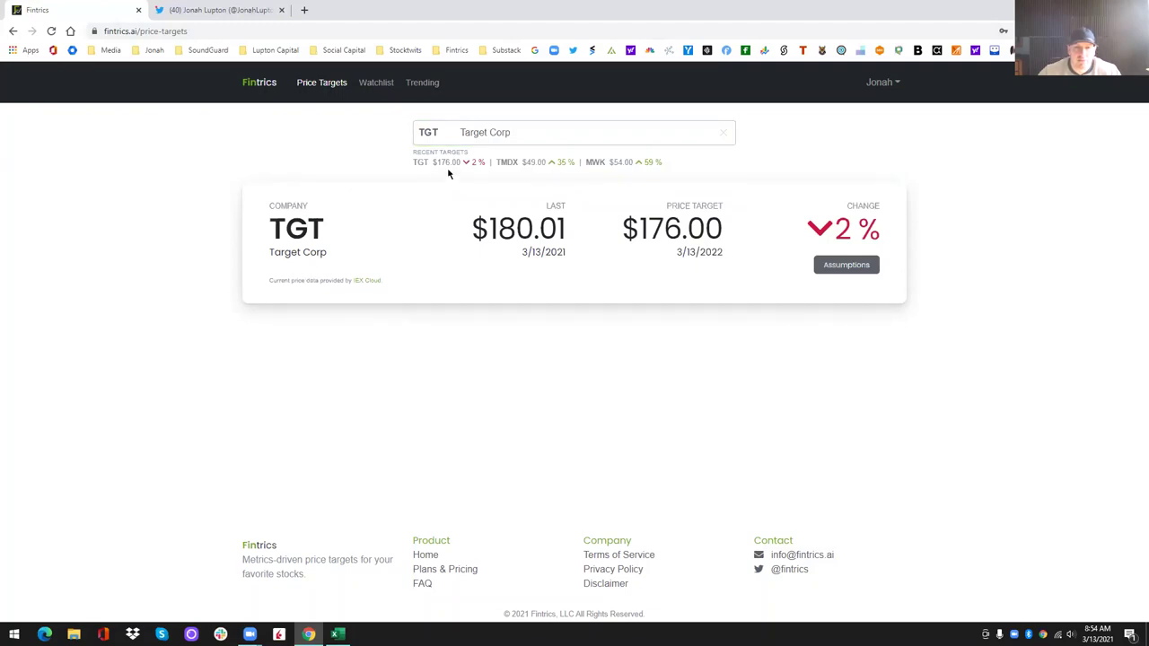
Look up the TSLA price target again
{"action": "left_click", "coordinate": [494, 134]}
{"action": "type", "text": "tsla"}
{"action": "key", "text": "Return"}
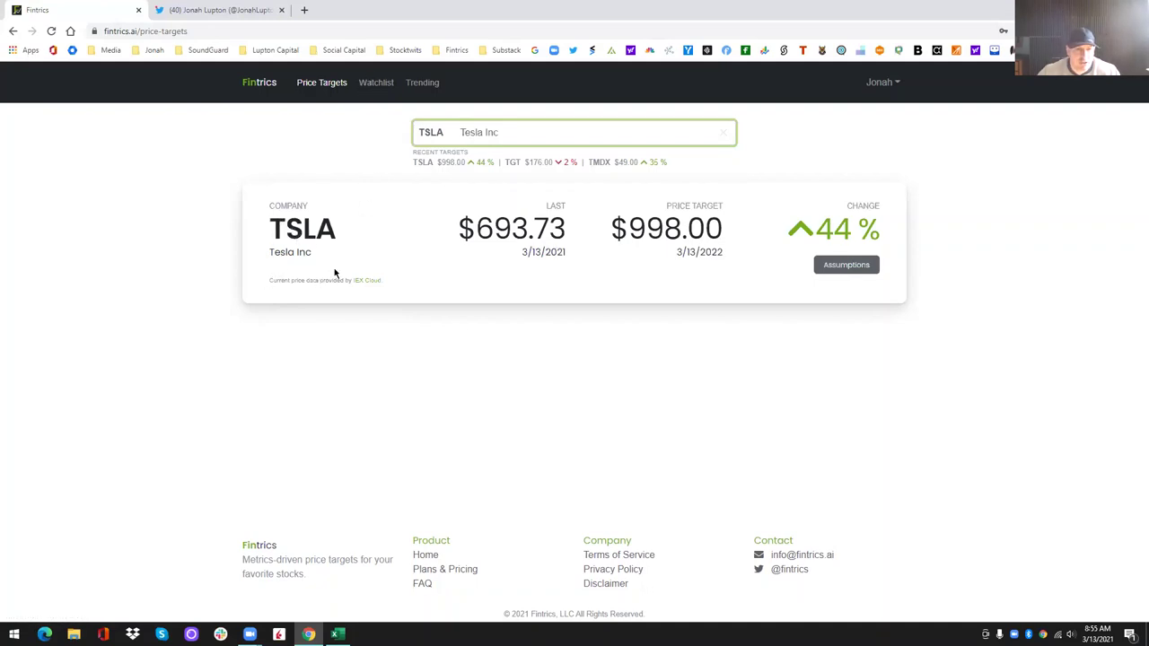
Look up the price target for PTON and add Peloton Interactive to the watchlist
{"action": "left_click", "coordinate": [490, 132]}
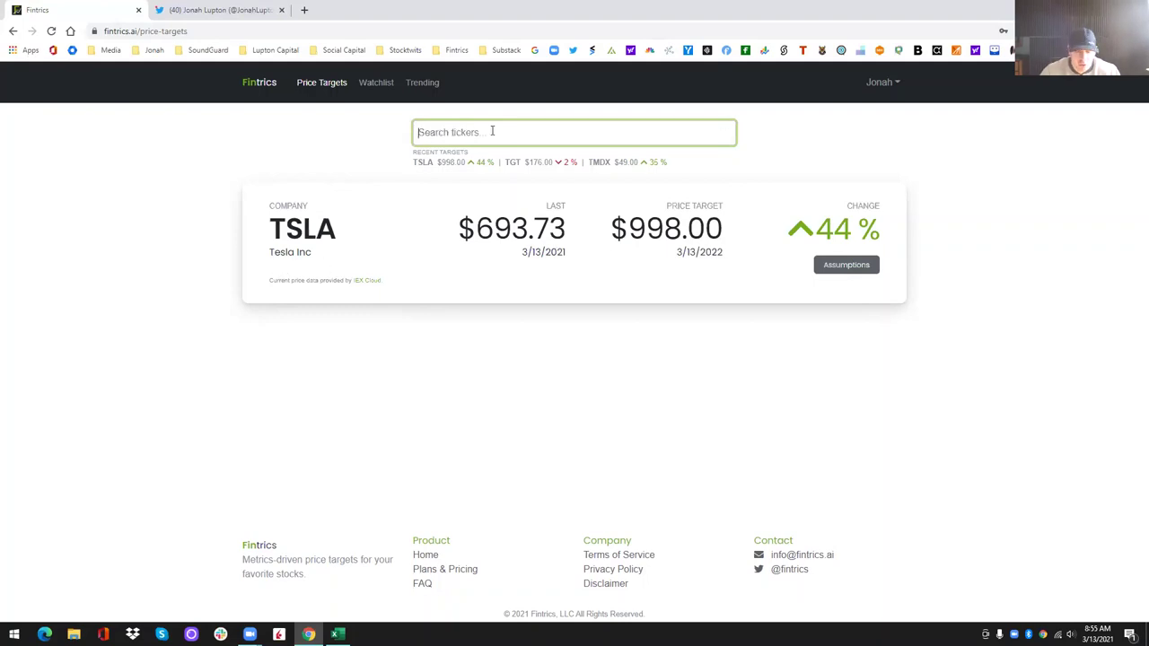
{"action": "type", "text": "pton"}
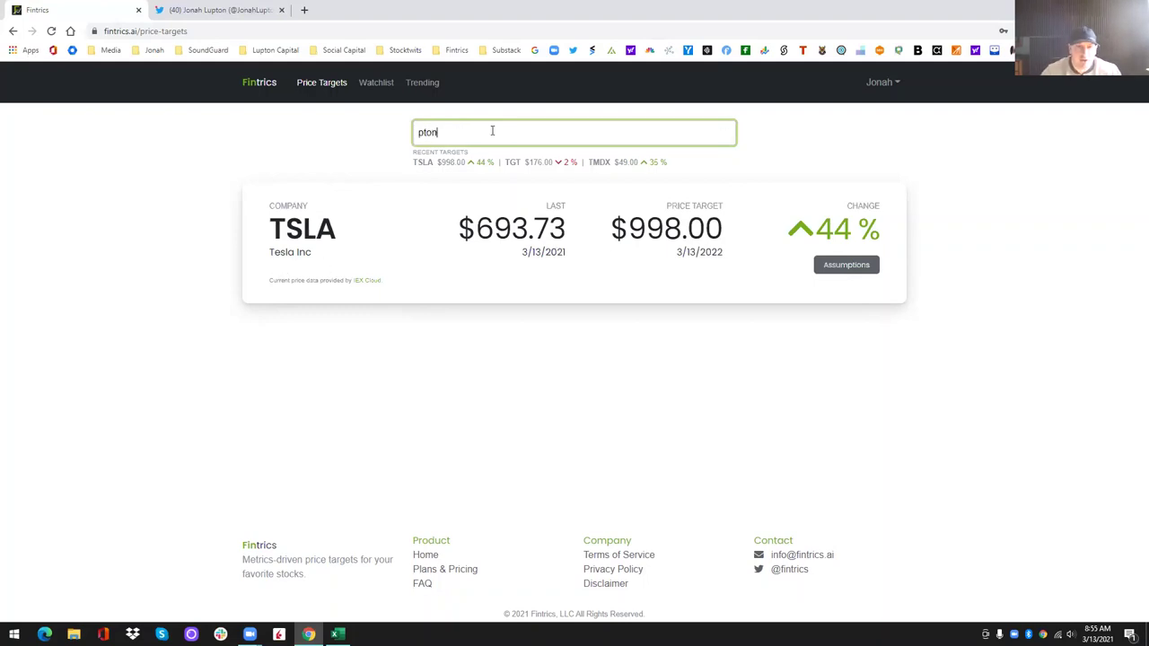
{"action": "left_click", "coordinate": [486, 157]}
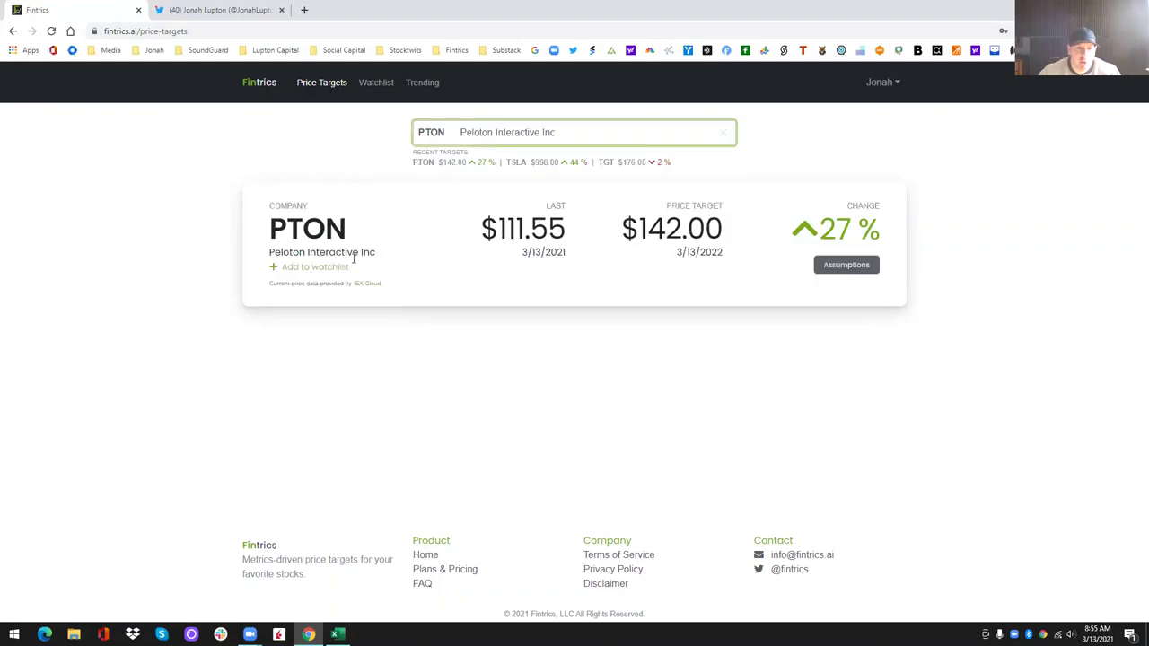
{"action": "left_click", "coordinate": [300, 267]}
View Marriott International's (MAR) price target from the watchlist and return to the list
{"action": "left_click", "coordinate": [377, 83]}
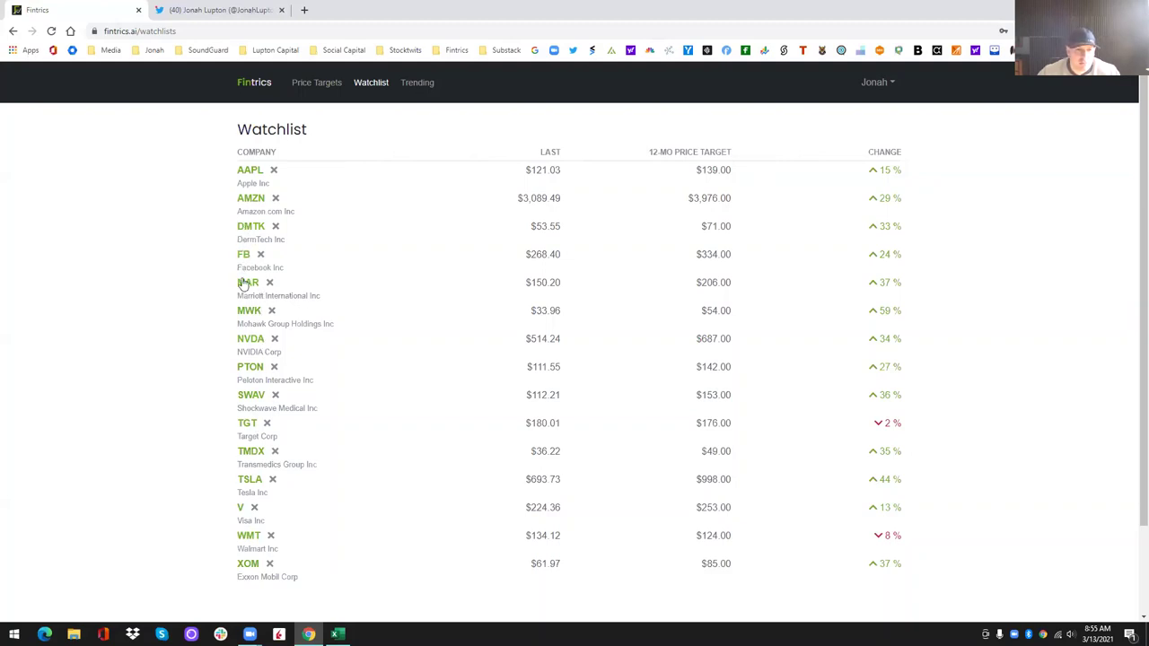
{"action": "left_click", "coordinate": [246, 283]}
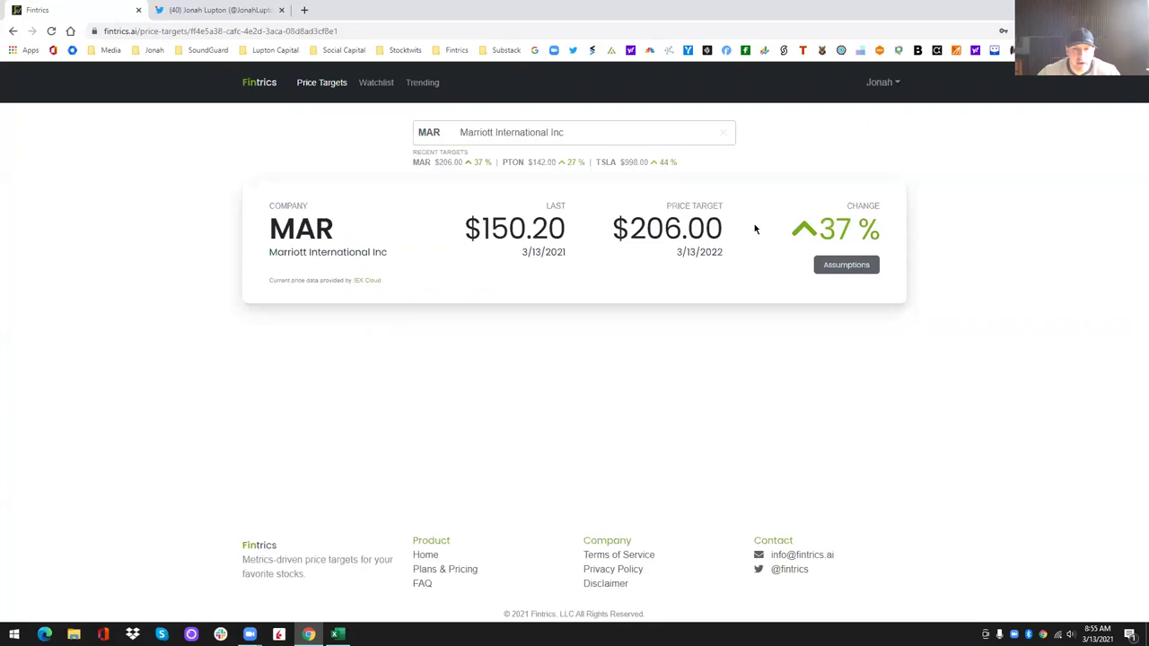
{"action": "left_click", "coordinate": [373, 84]}
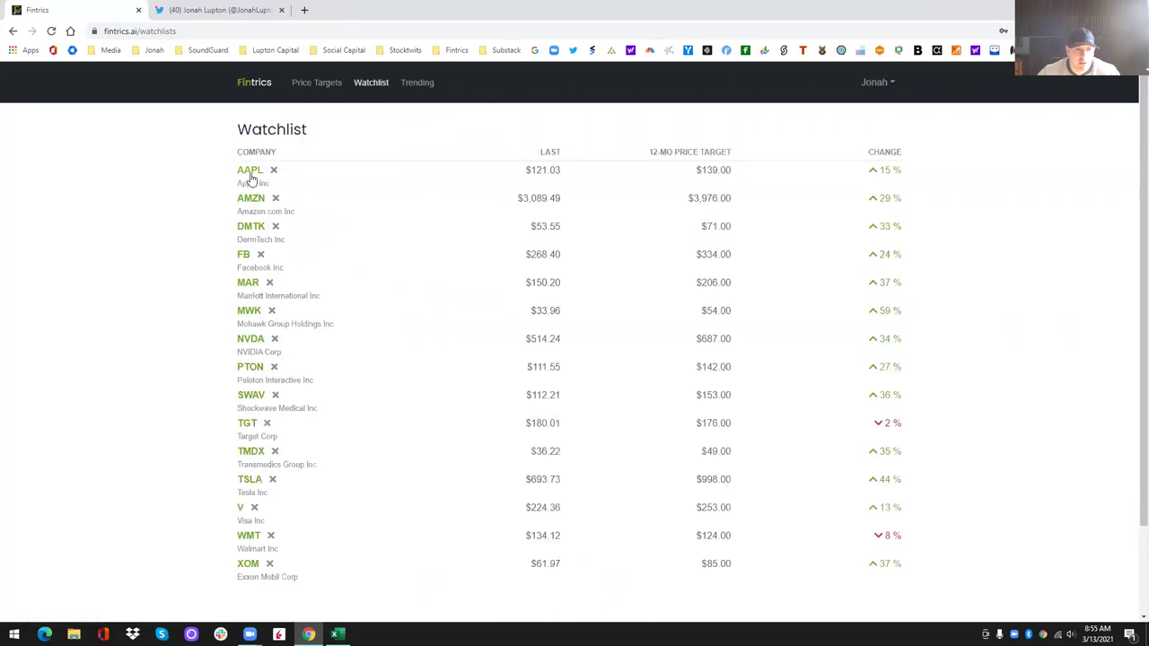
View Peloton Interactive's (PTON) price target from the watchlist and return to the list
{"action": "left_click", "coordinate": [250, 367]}
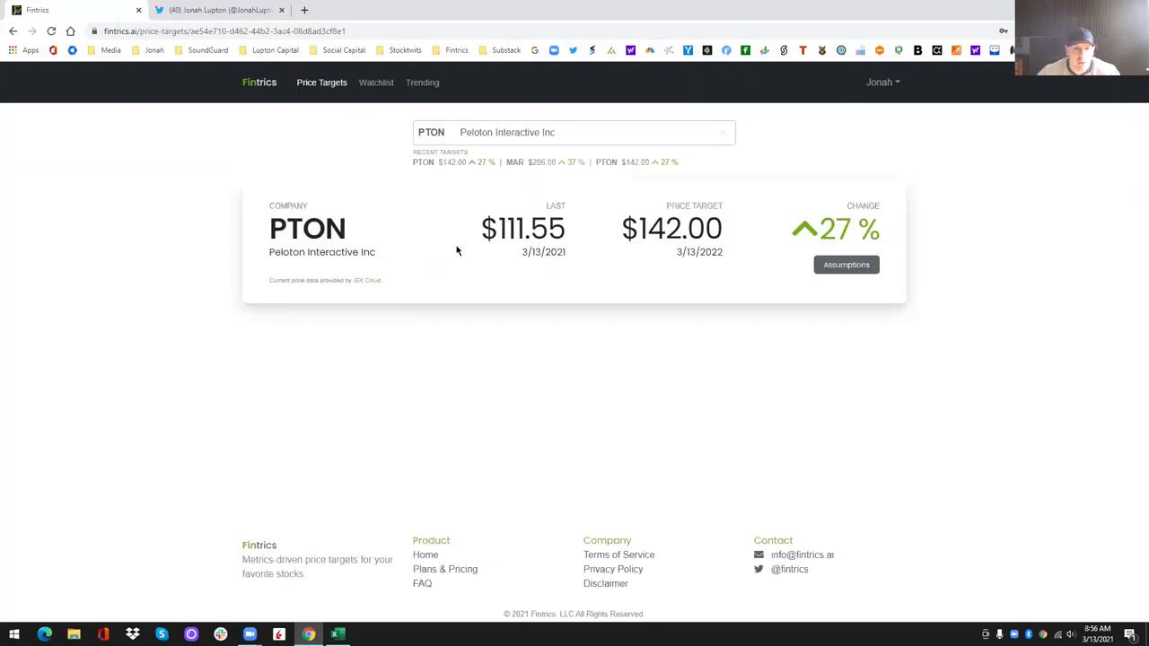
{"action": "left_click", "coordinate": [463, 133]}
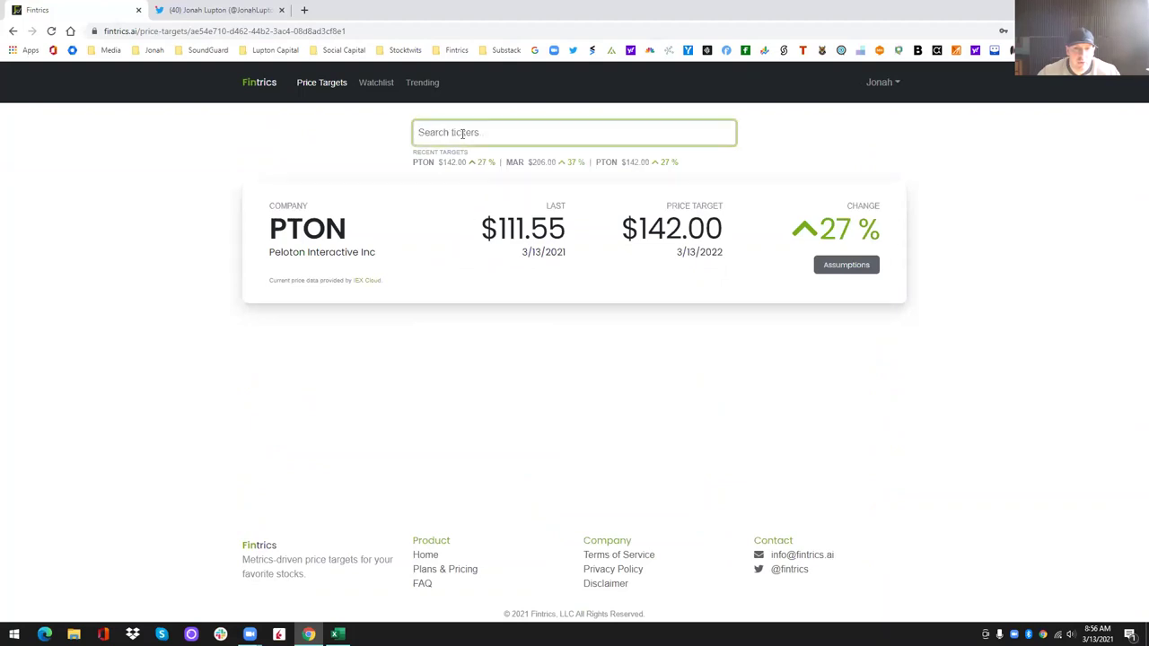
{"action": "left_click", "coordinate": [370, 85]}
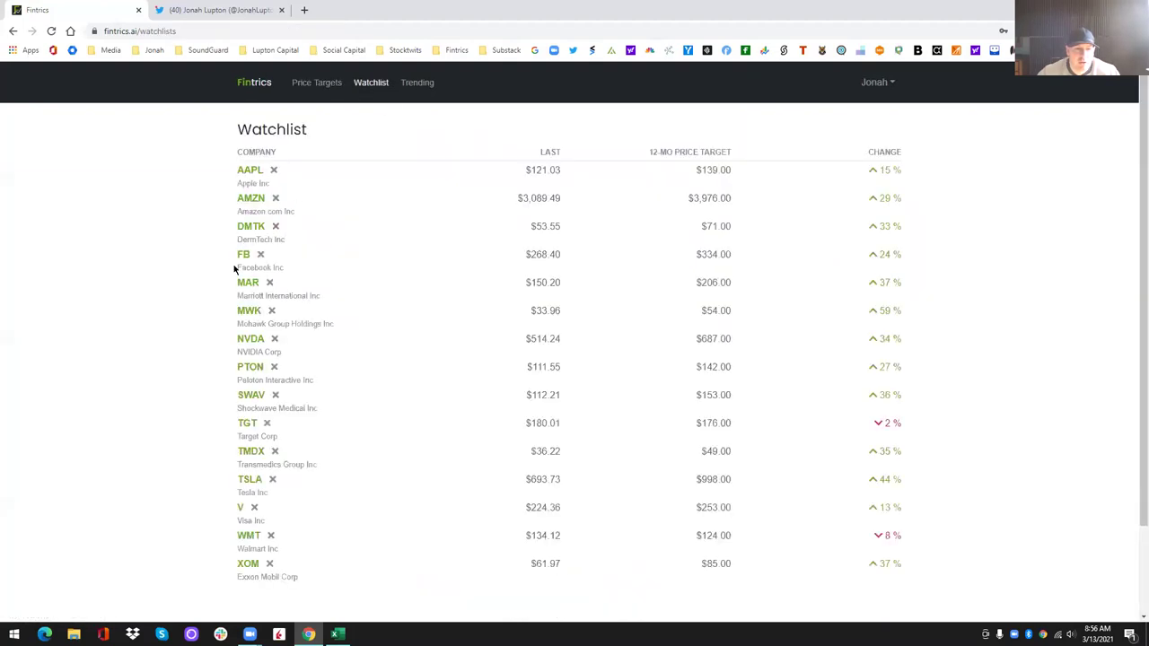
Open Facebook's (FB) price target from the watchlist and check its price target date
{"action": "left_click", "coordinate": [241, 256]}
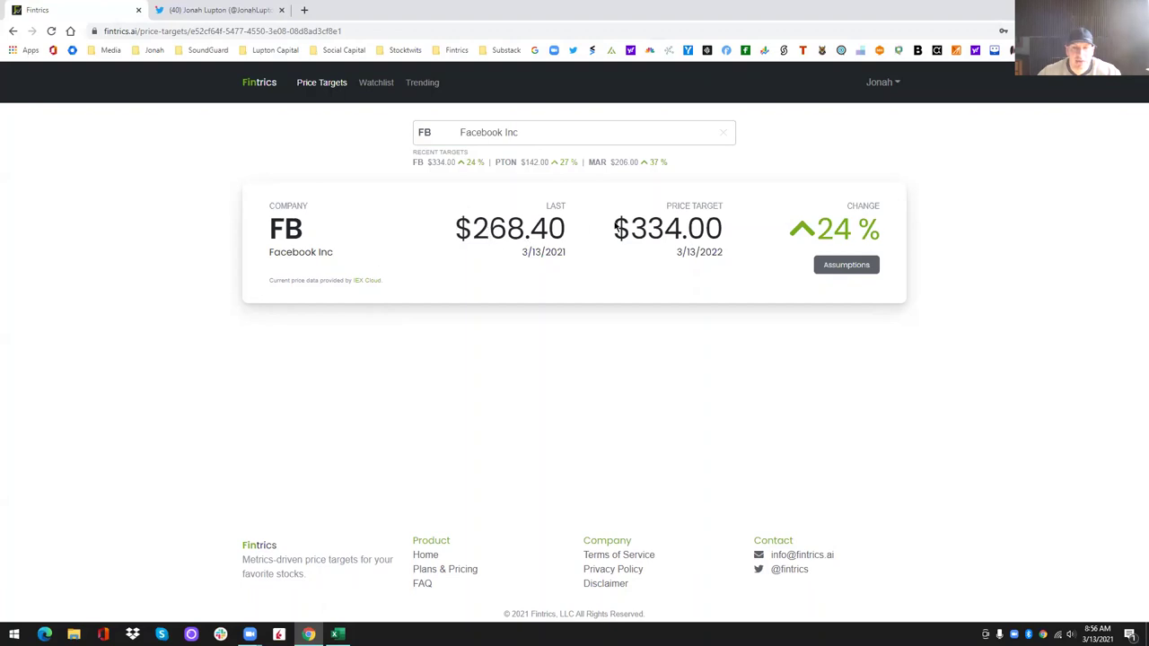
{"action": "left_click_drag", "start_coordinate": [678, 253], "coordinate": [718, 249]}
{"action": "left_click", "coordinate": [714, 249]}
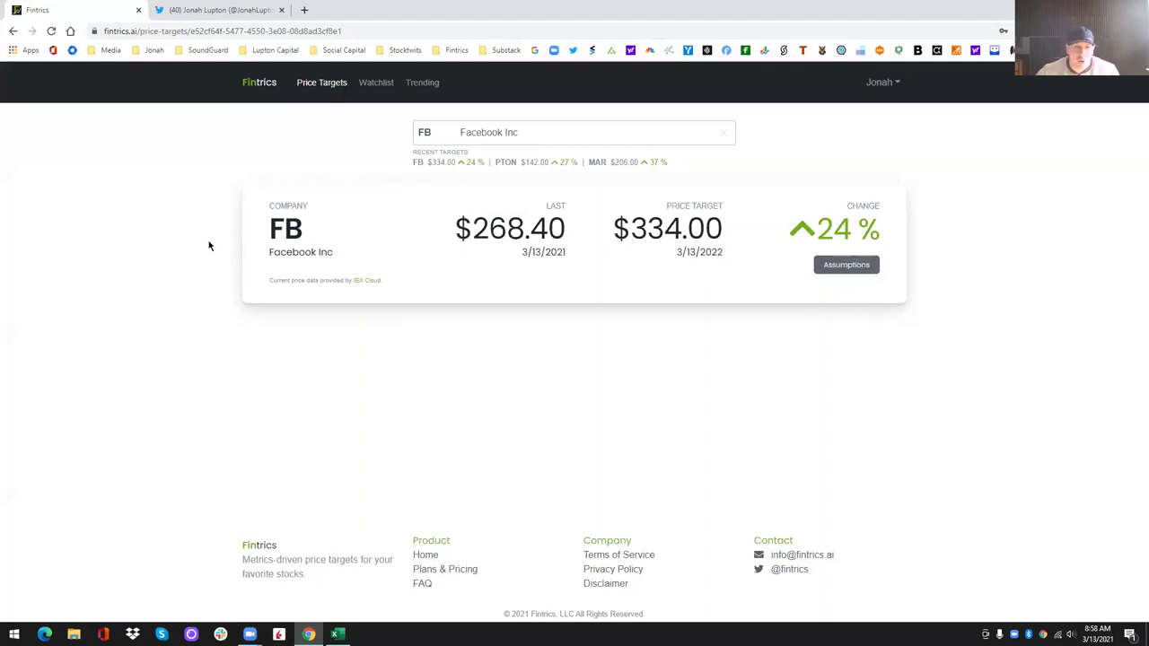
Show the assumptions behind Facebook's price target, set the Q4 '20 Revenue Growth to 50%, and recalculate the target
{"action": "left_click", "coordinate": [850, 267]}
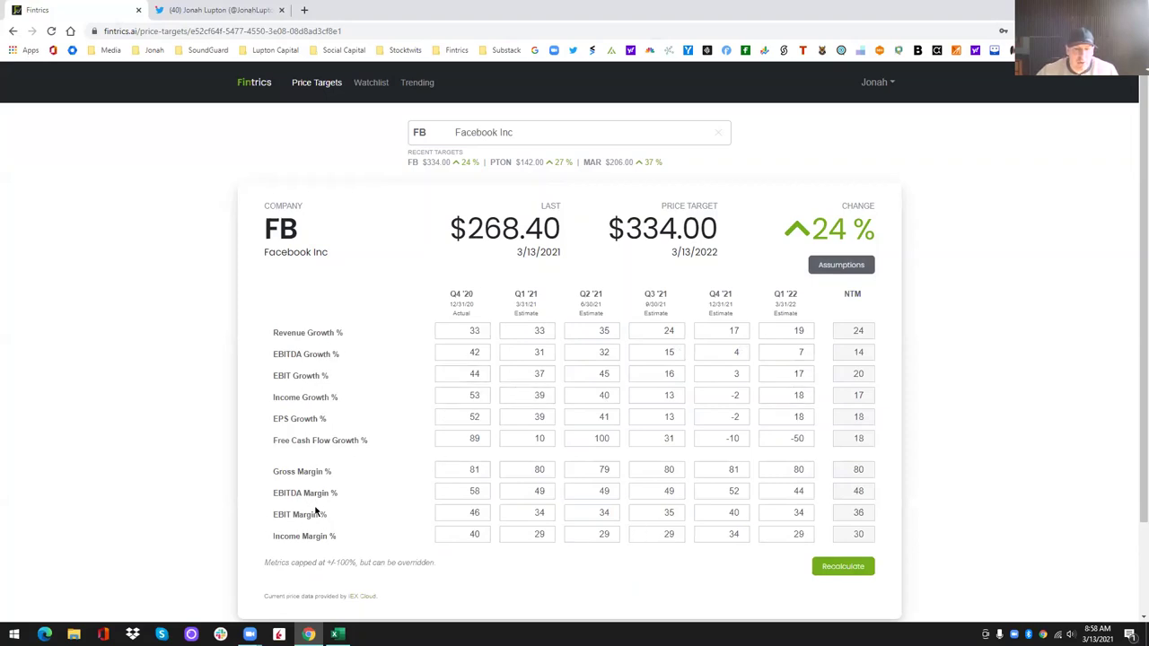
{"action": "double_click", "coordinate": [474, 331]}
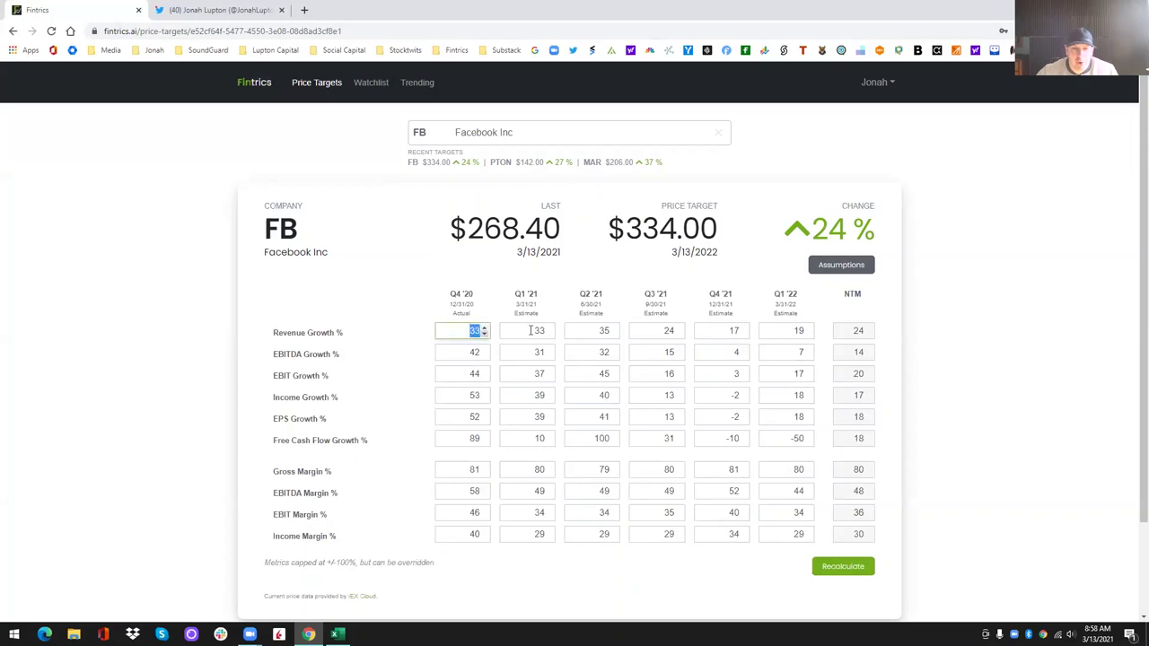
{"action": "left_click", "coordinate": [513, 320]}
{"action": "double_click", "coordinate": [472, 332]}
{"action": "type", "text": "50"}
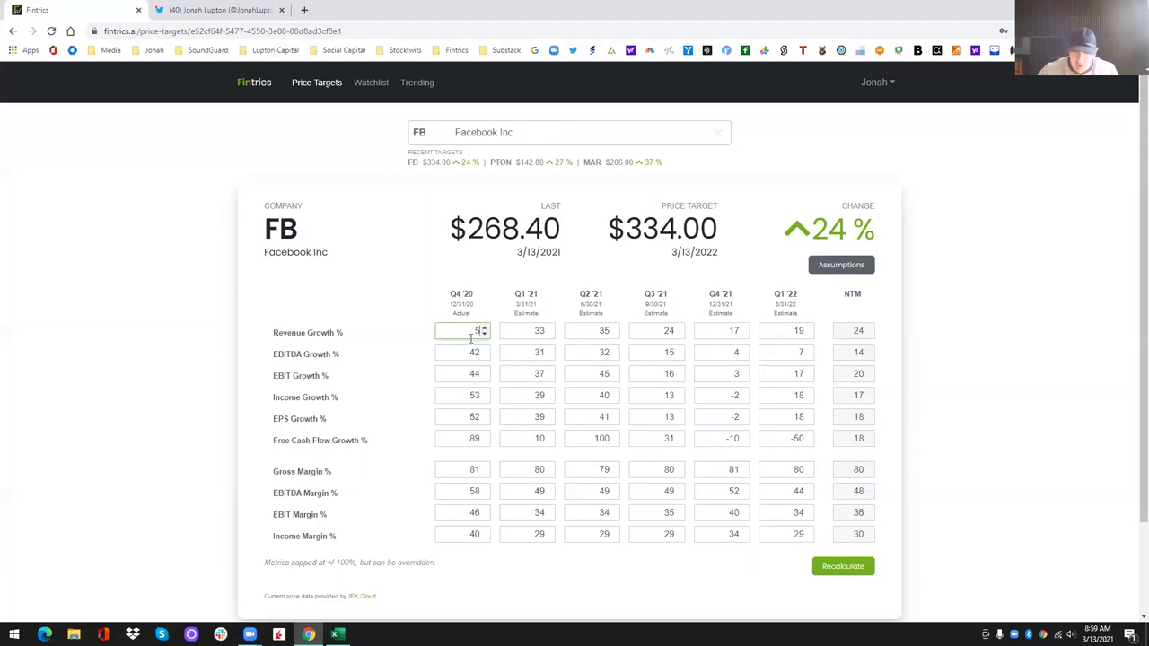
{"action": "left_click", "coordinate": [826, 566]}
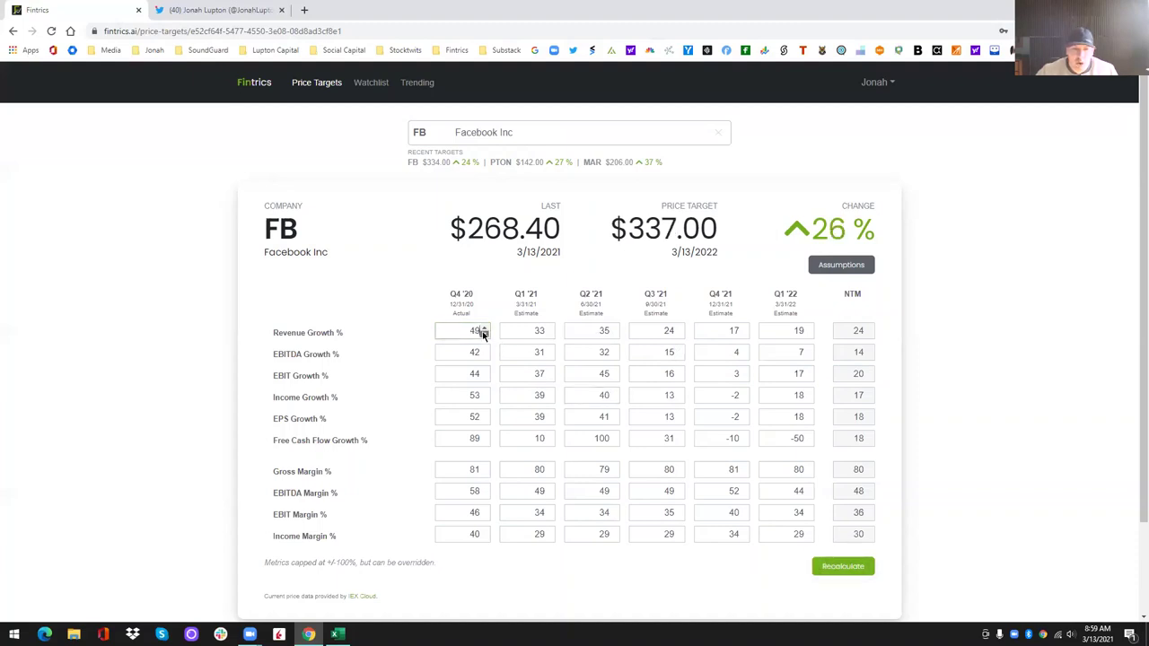
Set Facebook's Revenue Growth estimates to 33% for Q2 '21 and 23% for Q3 '21, and recalculate the price target
{"action": "left_click", "coordinate": [549, 335]}
{"action": "left_click", "coordinate": [547, 327]}
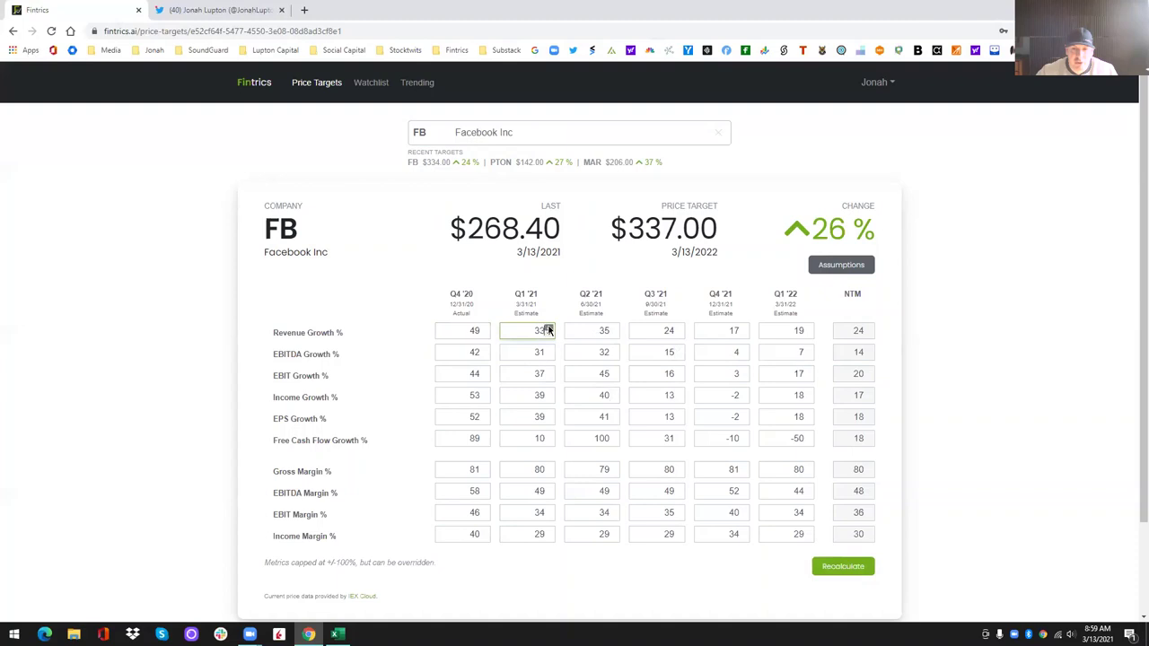
{"action": "left_click", "coordinate": [614, 335]}
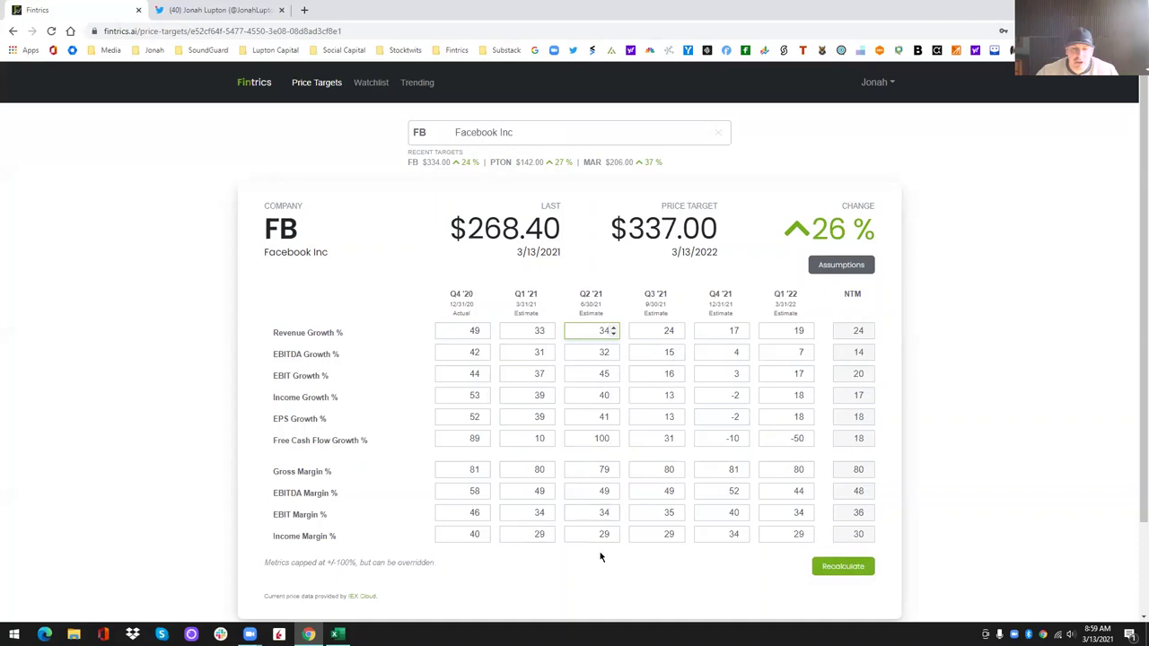
{"action": "left_click", "coordinate": [615, 334]}
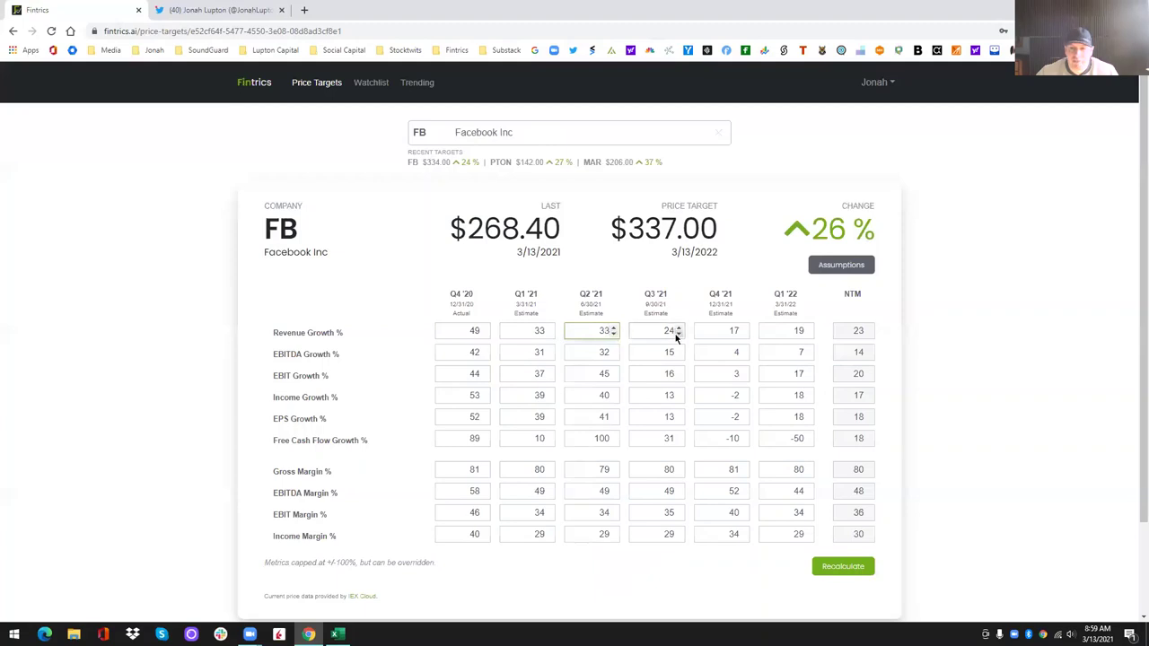
{"action": "left_click", "coordinate": [680, 335]}
{"action": "left_click", "coordinate": [851, 568]}
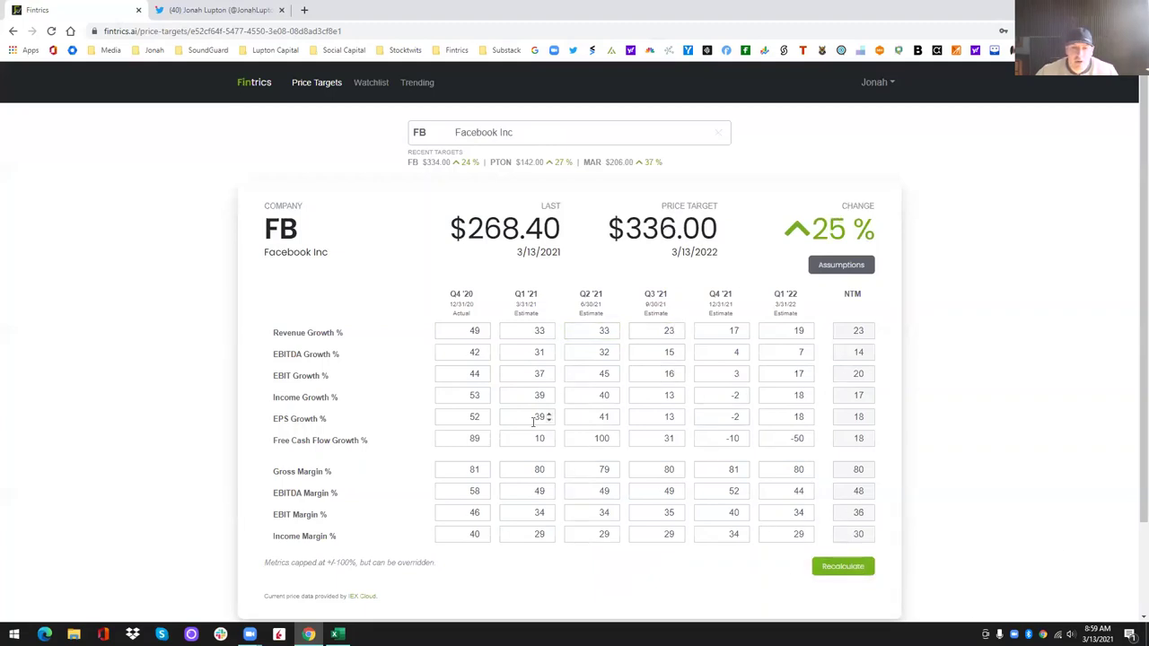
Examine the Q2 '21 Free Cash Flow Growth, the note on capped metrics, and the Q1 '21 Income and EPS Growth estimates
{"action": "left_click", "coordinate": [585, 440]}
{"action": "left_click_drag", "start_coordinate": [586, 440], "coordinate": [610, 441]}
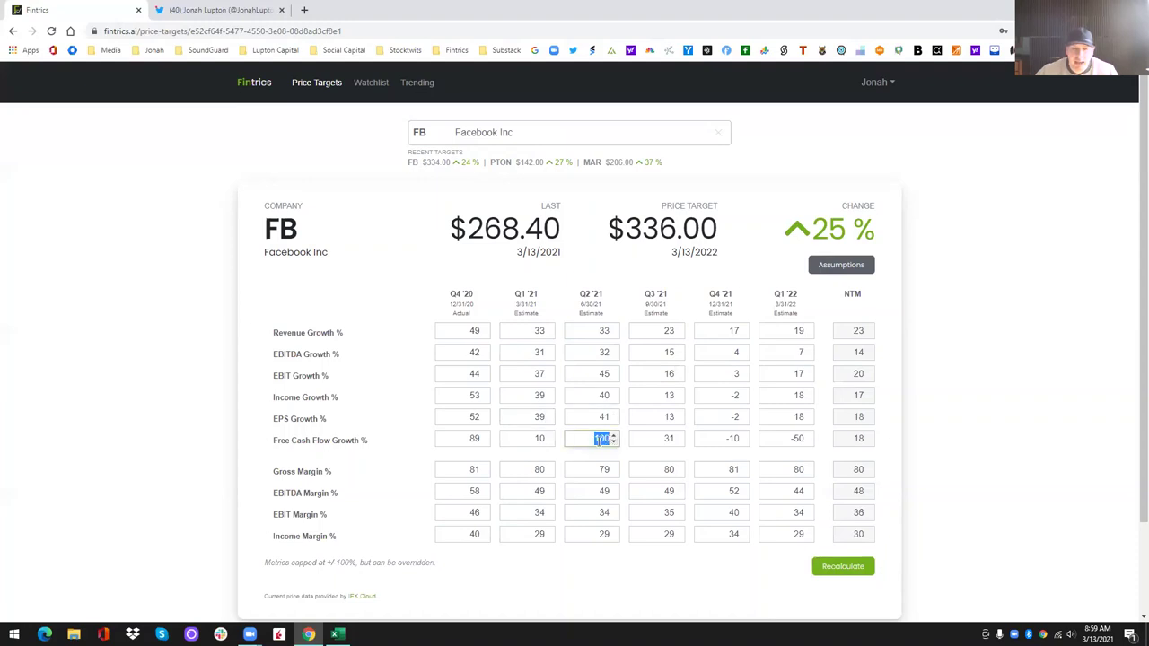
{"action": "left_click", "coordinate": [329, 563]}
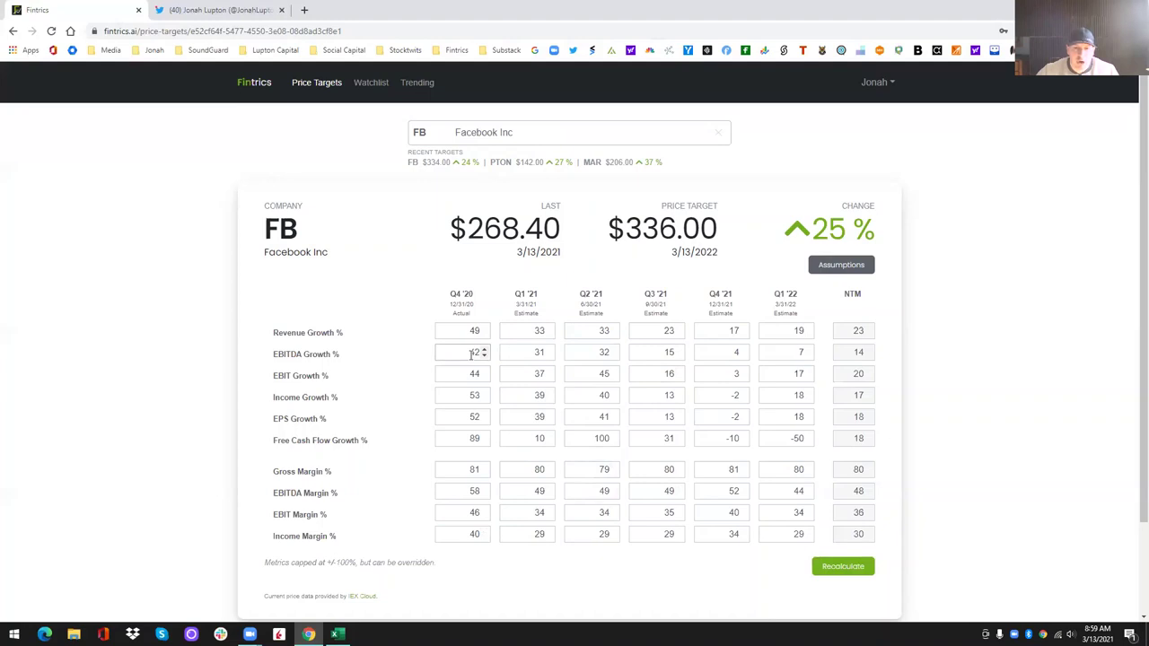
{"action": "left_click", "coordinate": [536, 395]}
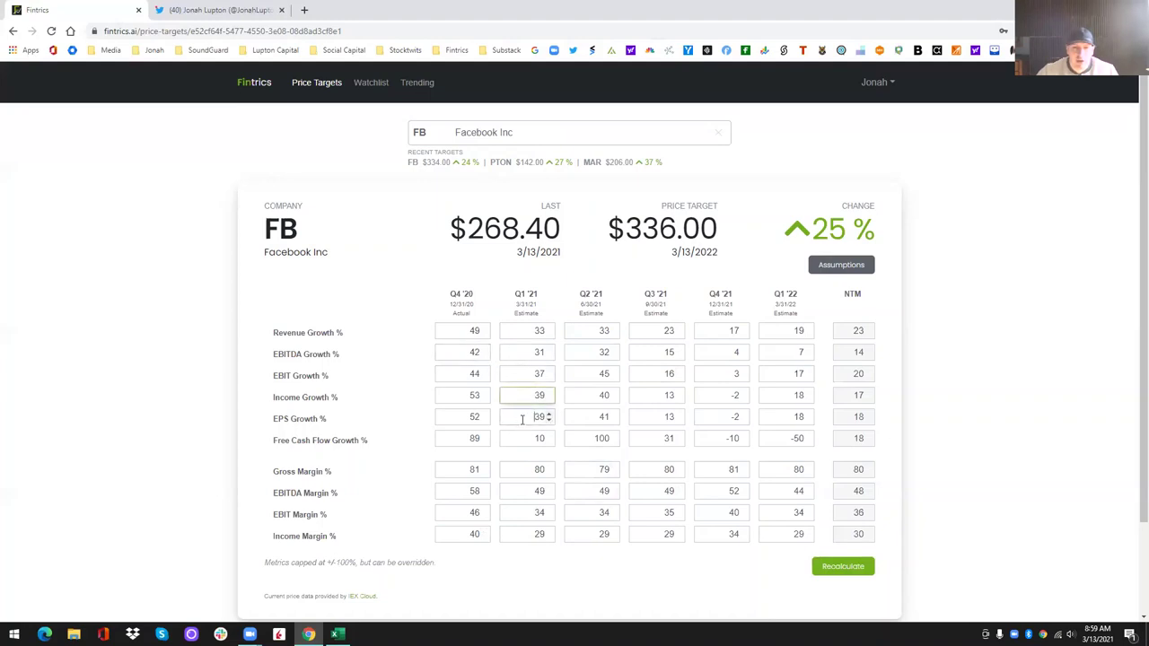
{"action": "double_click", "coordinate": [522, 420]}
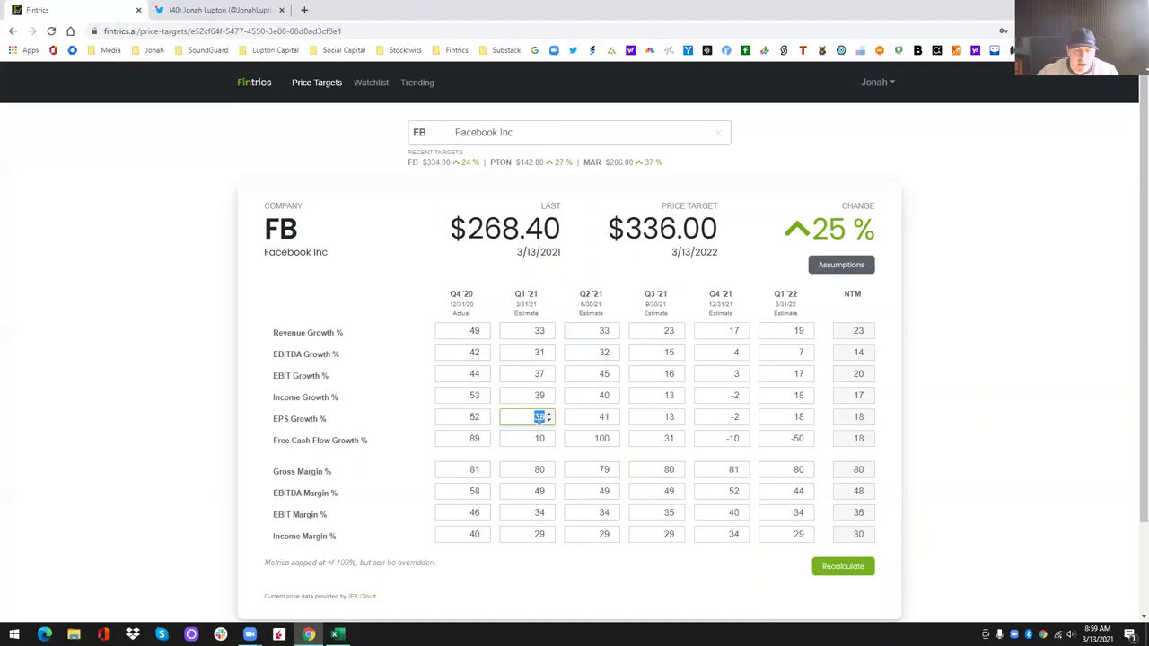
{"action": "left_click", "coordinate": [549, 420]}
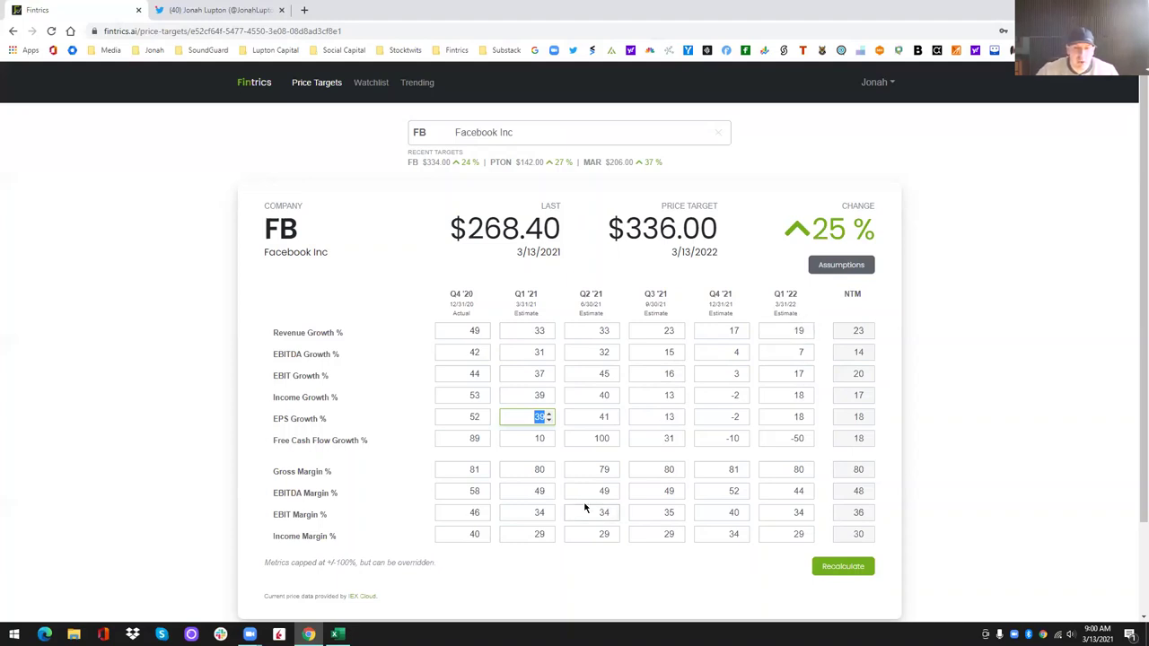
Try 300% for Facebook's Q2 '21 Free Cash Flow Growth, and set it to 10% instead
{"action": "left_click", "coordinate": [614, 442]}
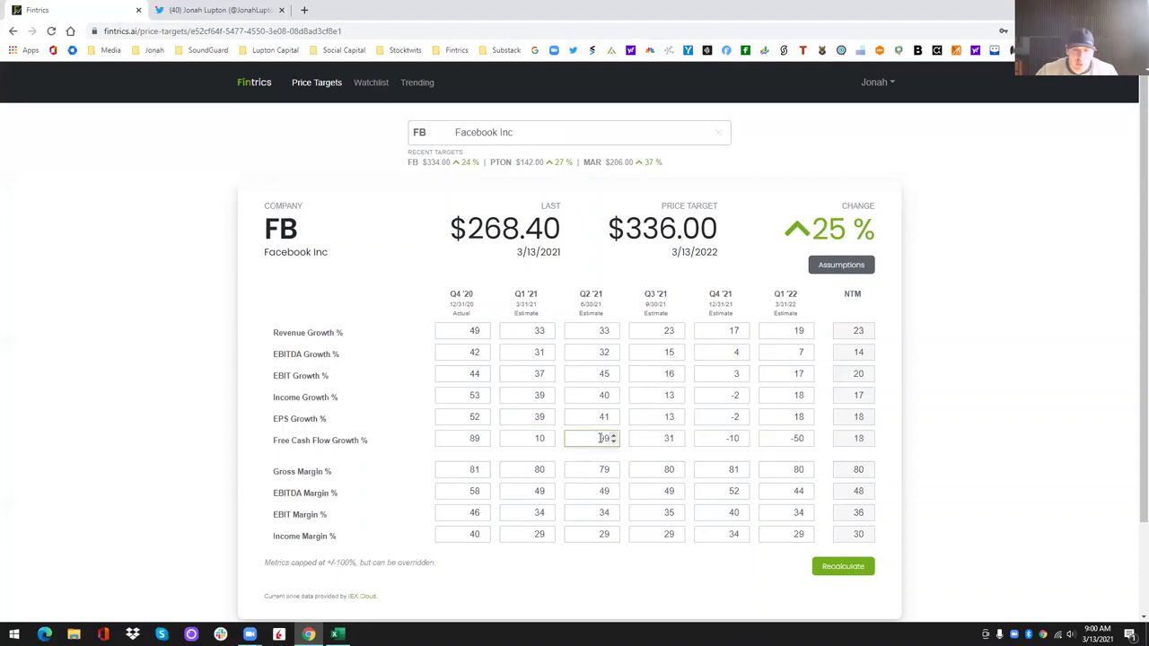
{"action": "double_click", "coordinate": [603, 438]}
{"action": "type", "text": "300"}
{"action": "left_click_drag", "start_coordinate": [591, 438], "coordinate": [608, 437]}
{"action": "type", "text": "10"}
{"action": "left_click", "coordinate": [626, 458]}
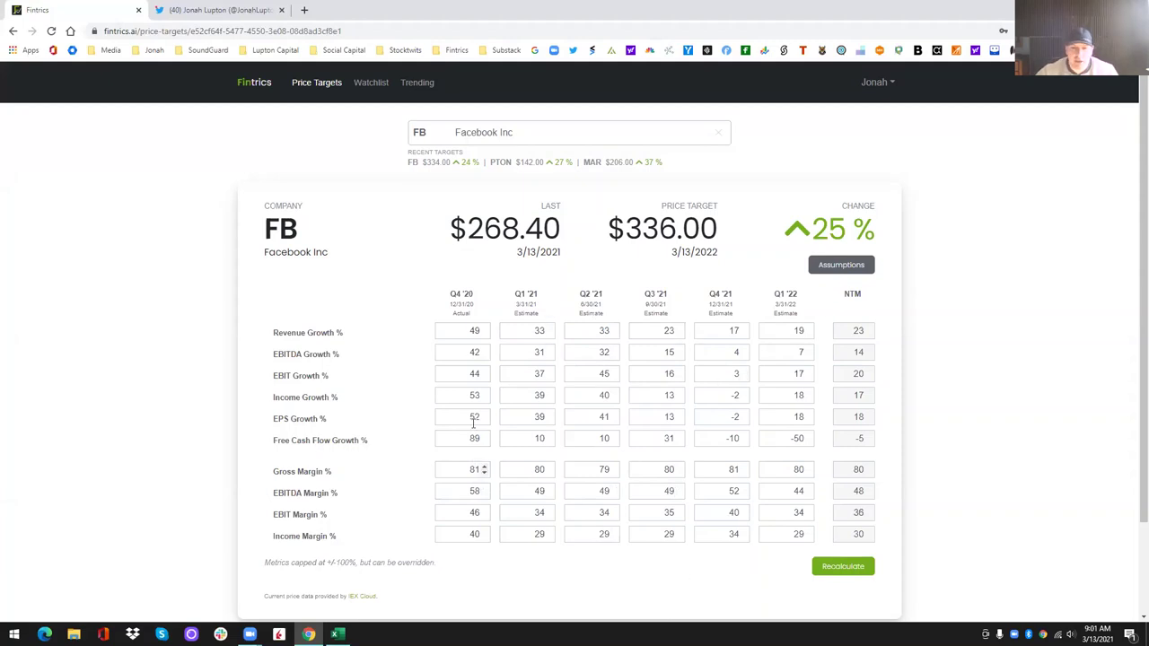
{"action": "left_click", "coordinate": [466, 330]}
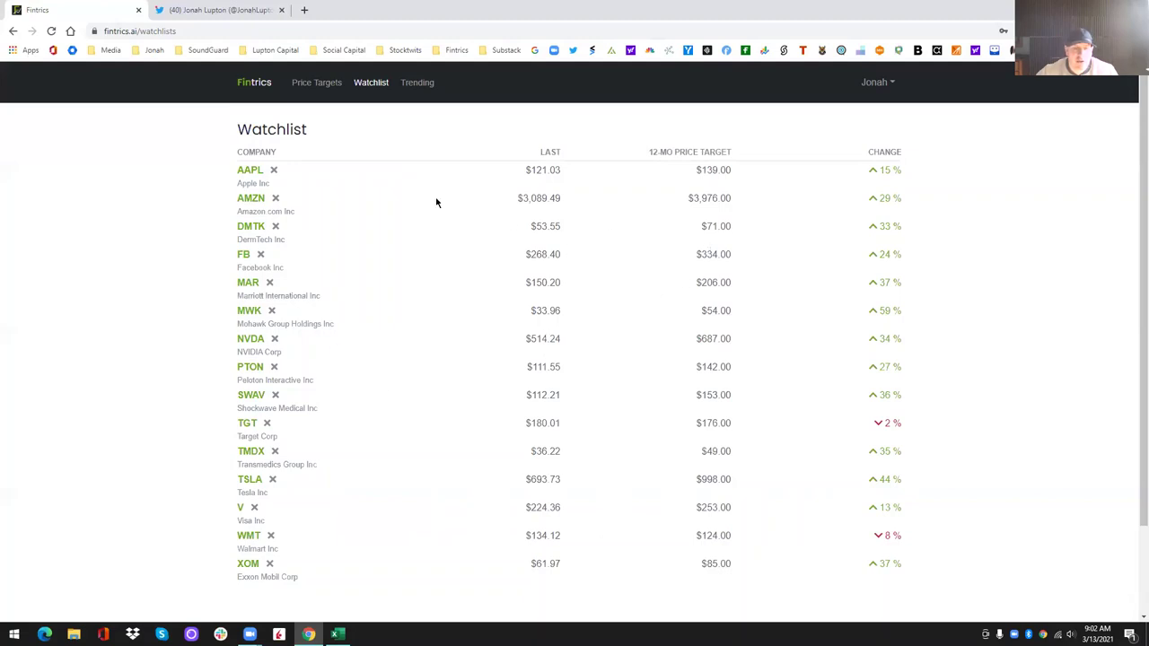
View the Trending Stocks list, glance at the open Twitter profile, and return to Fintrics
{"action": "left_click", "coordinate": [413, 86]}
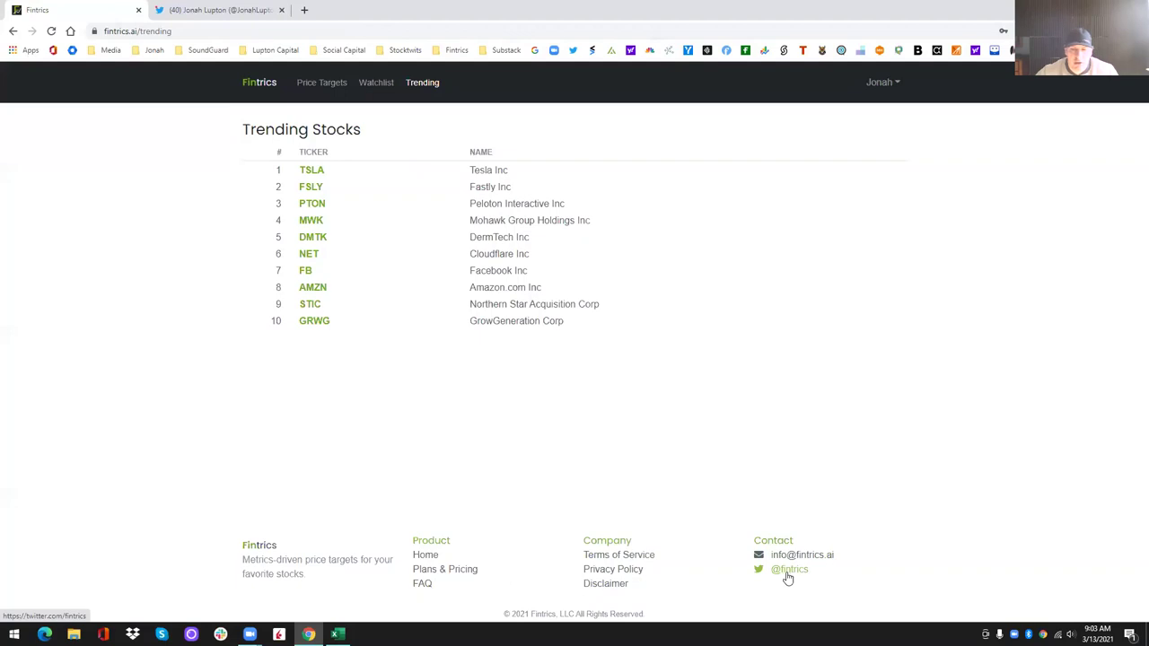
{"action": "left_click", "coordinate": [223, 10]}
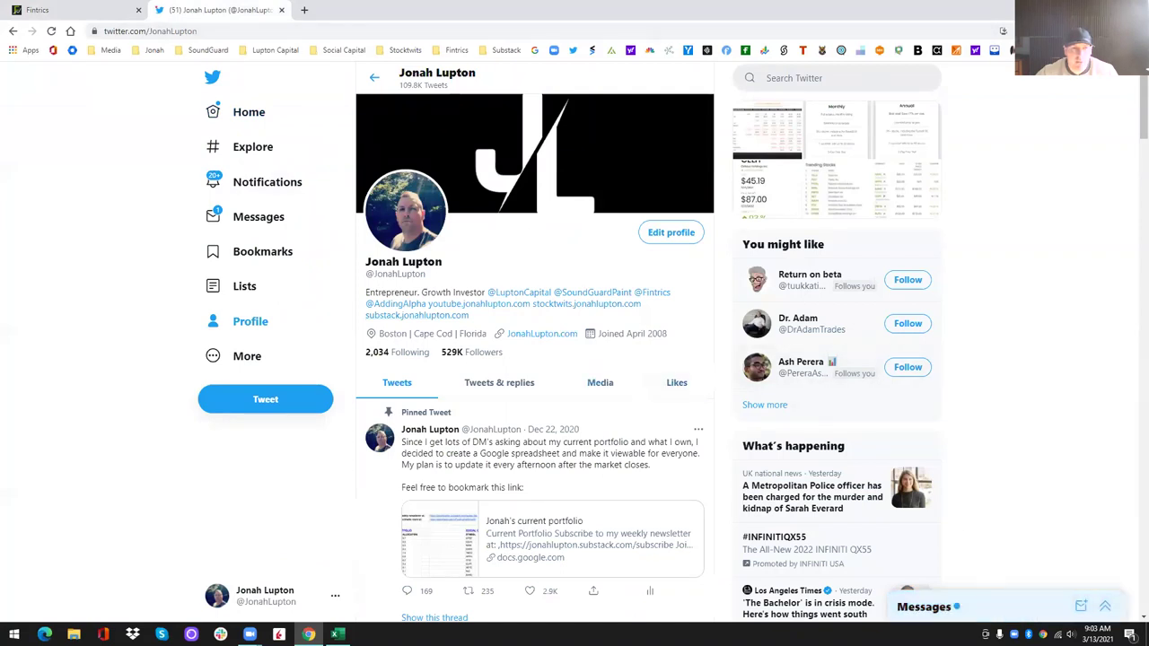
{"action": "key", "text": "ctrl+shift+Tab"}
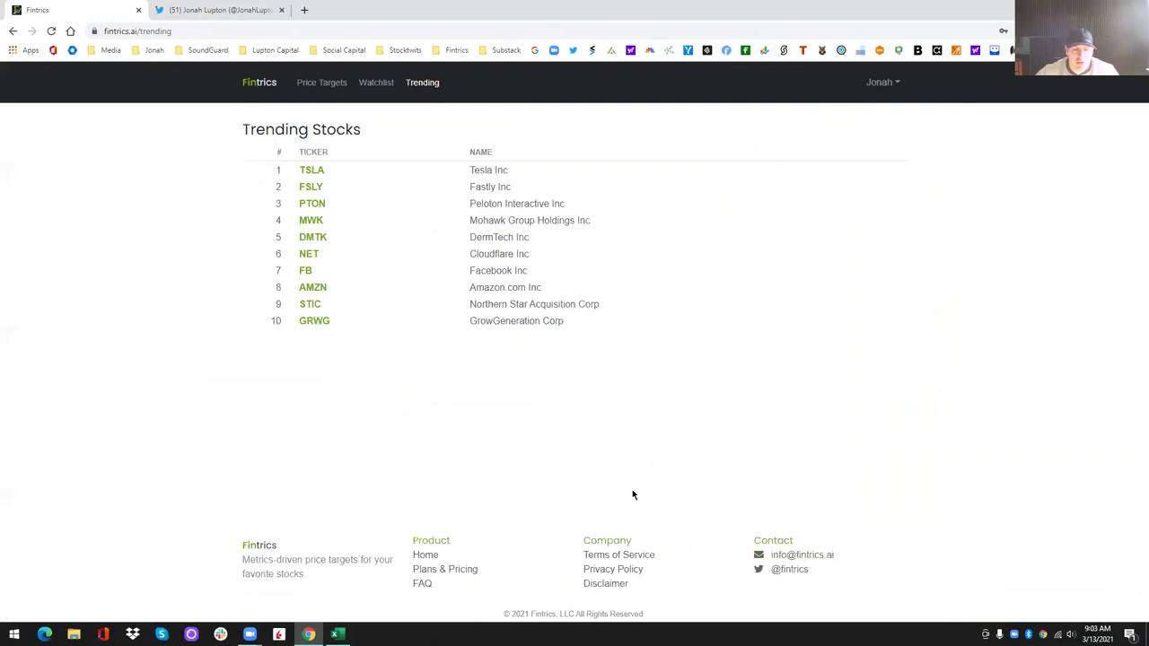
Go to the Price Targets search and look up PTON (Peloton Interactive Inc)
{"action": "left_click", "coordinate": [377, 84]}
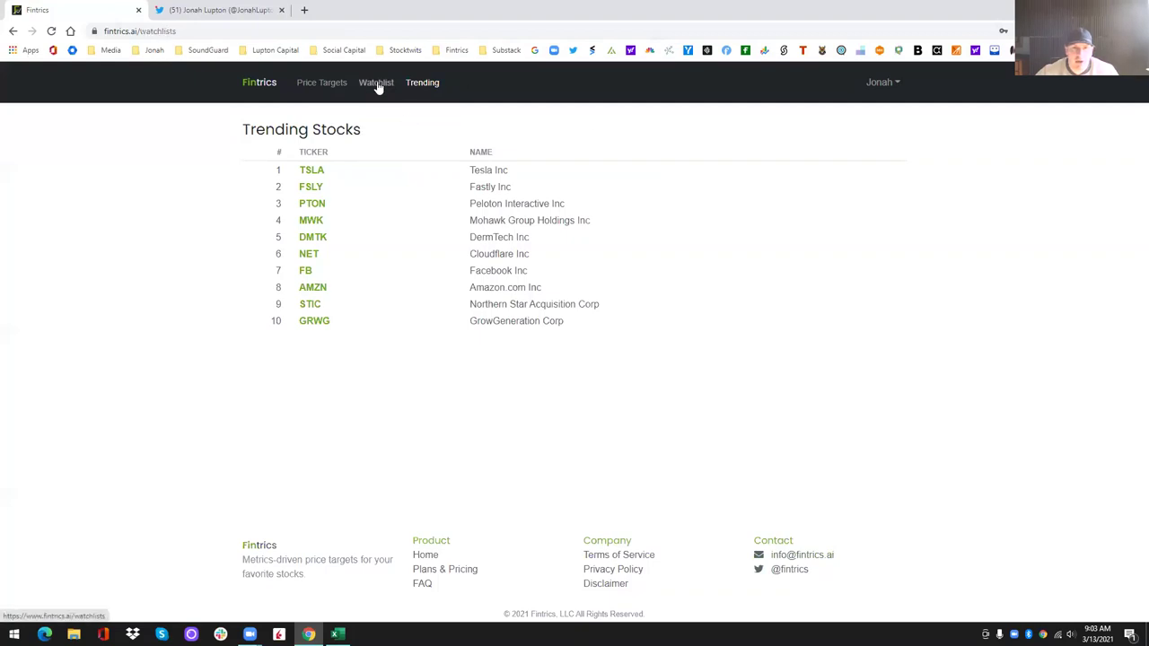
{"action": "left_click", "coordinate": [330, 83]}
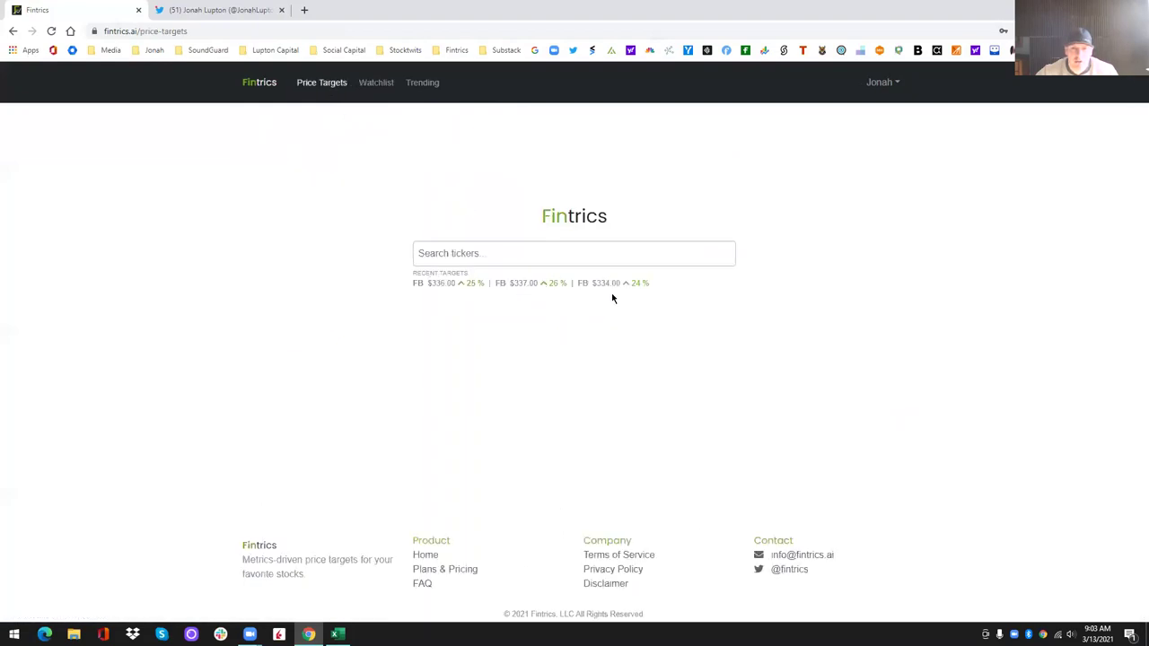
{"action": "left_click", "coordinate": [563, 257]}
{"action": "type", "text": "pton"}
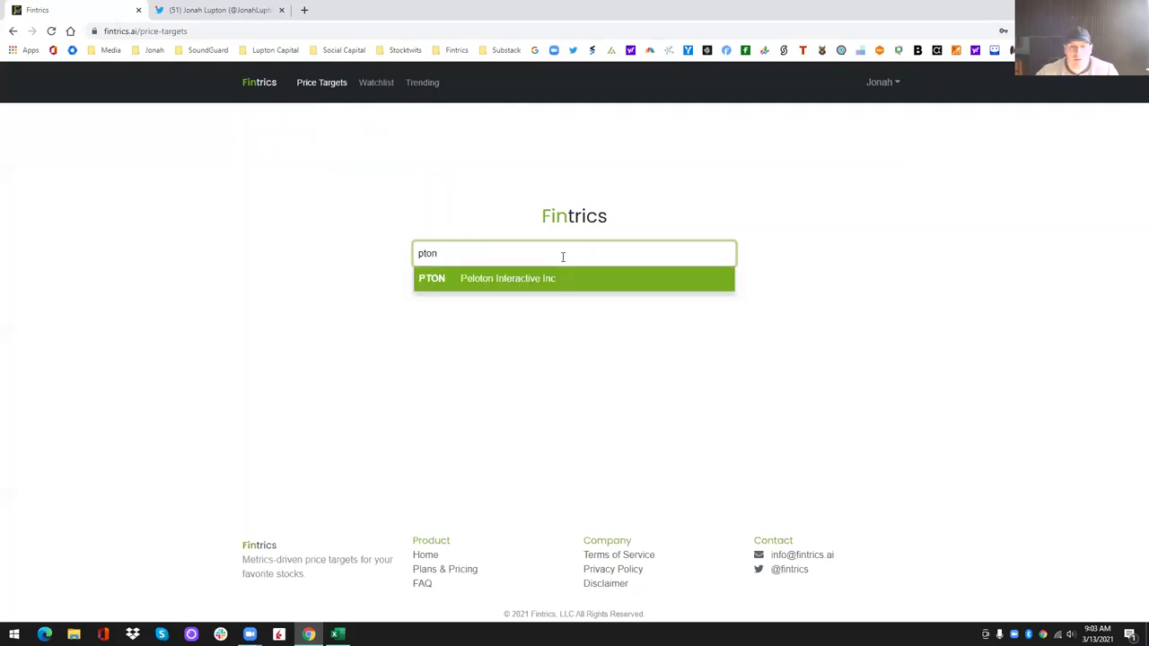
{"action": "left_click", "coordinate": [554, 276]}
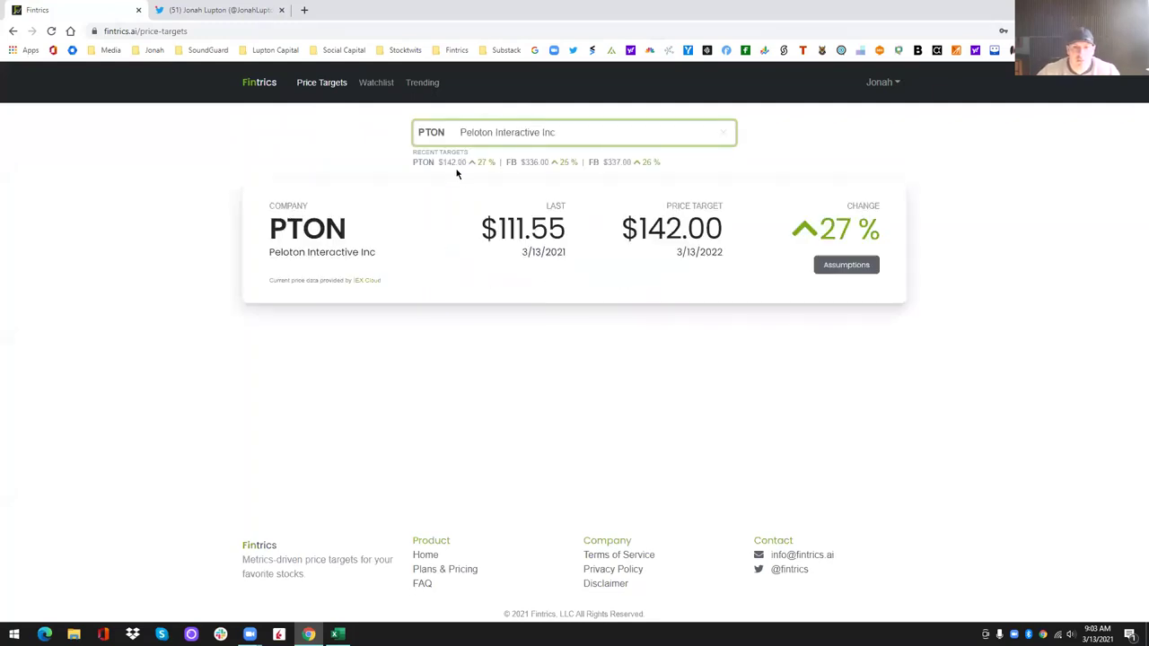
Look up the price target for TSLA
{"action": "left_click", "coordinate": [543, 136]}
{"action": "type", "text": "tsla"}
{"action": "key", "text": "Return"}
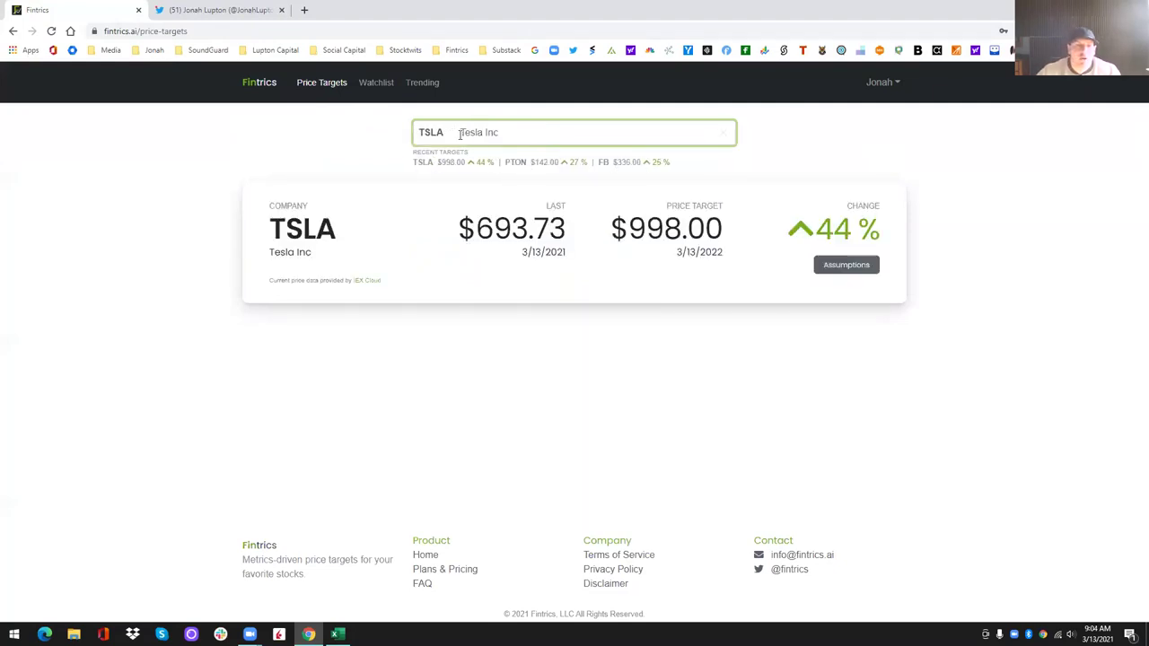
Review the Fintrics home page down to its footer, and view the Frequently Asked Questions before returning to it
{"action": "left_click", "coordinate": [249, 82]}
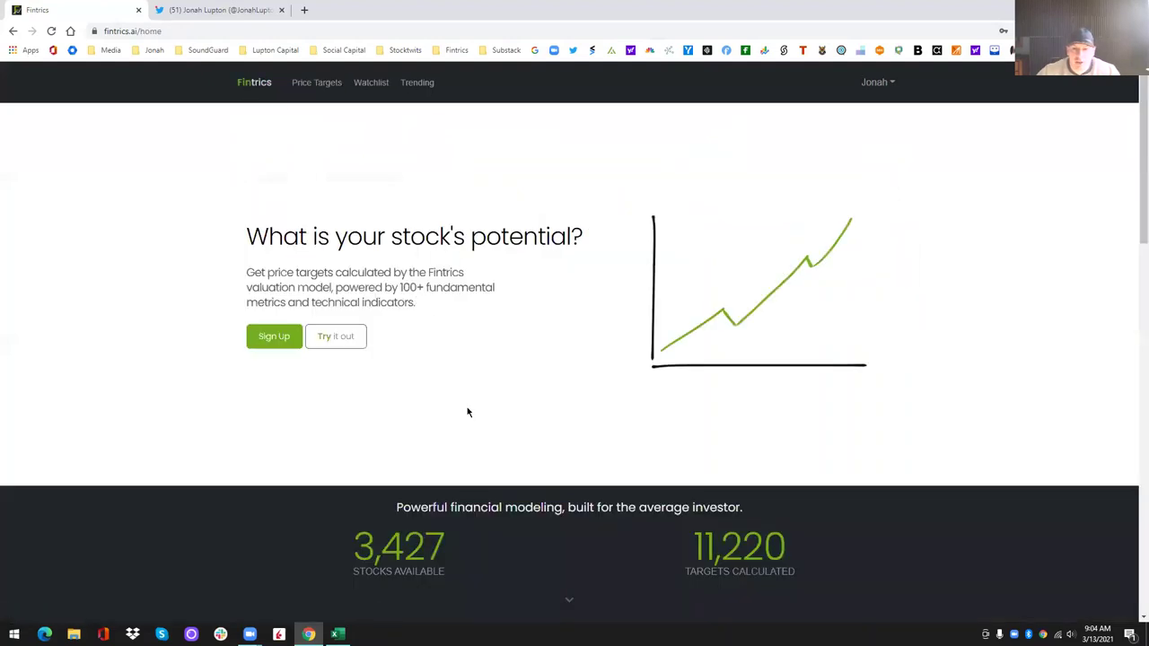
{"action": "scroll", "coordinate": [475, 401], "scroll_direction": "down", "scroll_amount": 2}
{"action": "scroll", "coordinate": [475, 400], "scroll_direction": "up", "scroll_amount": 2}
{"action": "scroll", "coordinate": [510, 418], "scroll_direction": "down", "scroll_amount": 10}
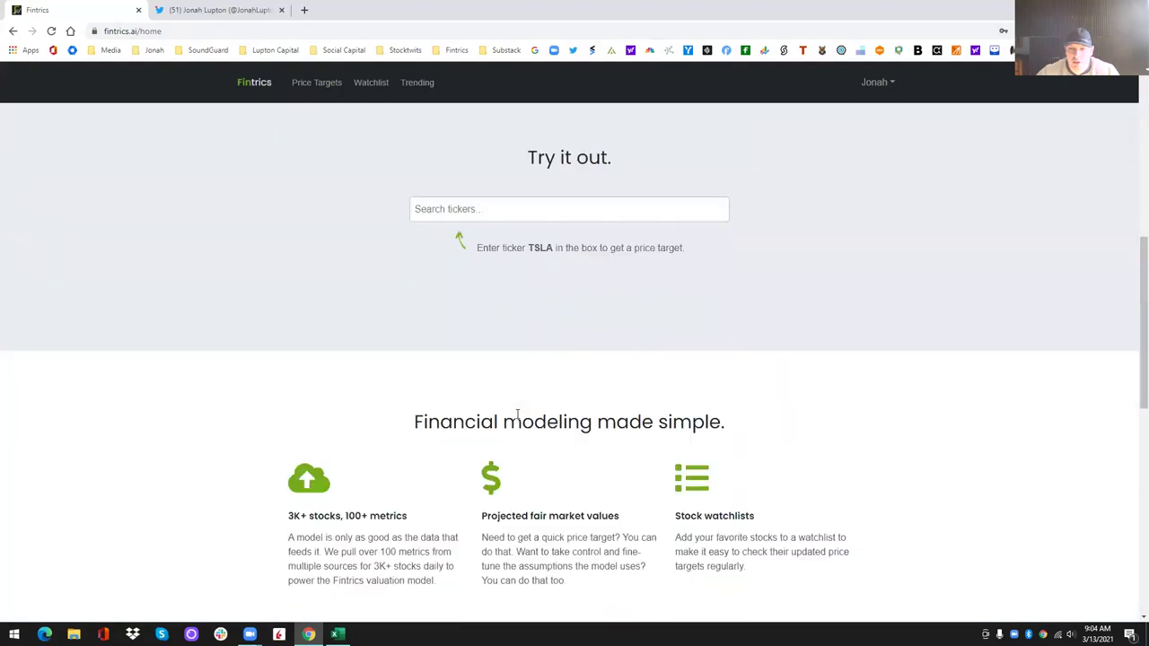
{"action": "scroll", "coordinate": [527, 428], "scroll_direction": "down", "scroll_amount": 3}
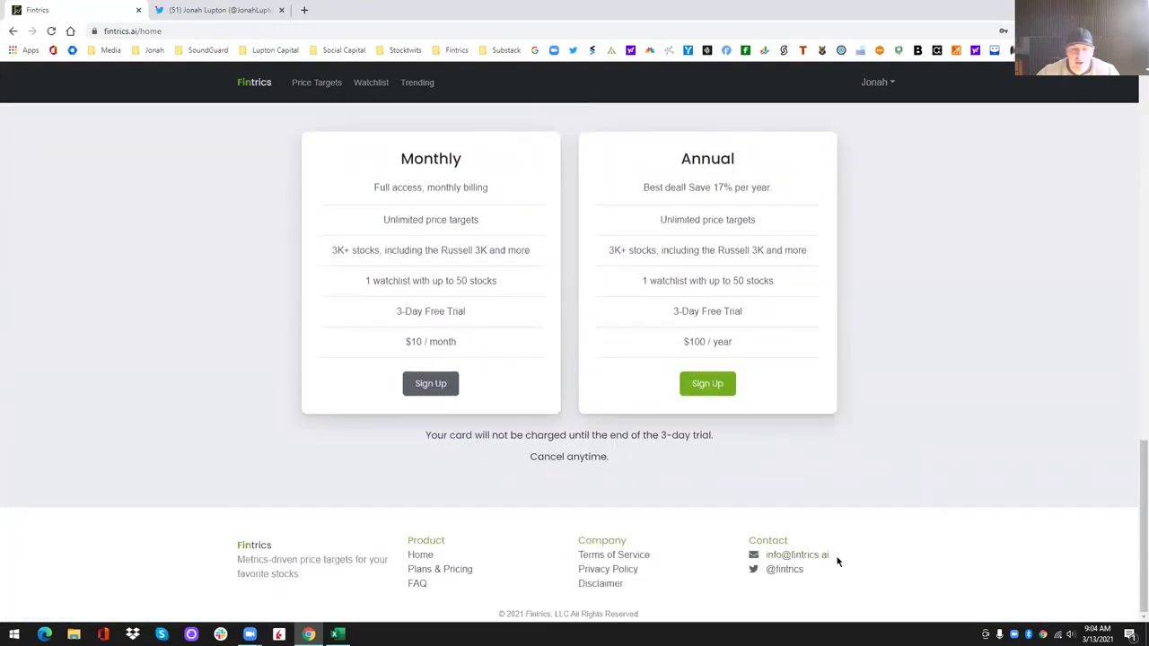
{"action": "left_click", "coordinate": [414, 585]}
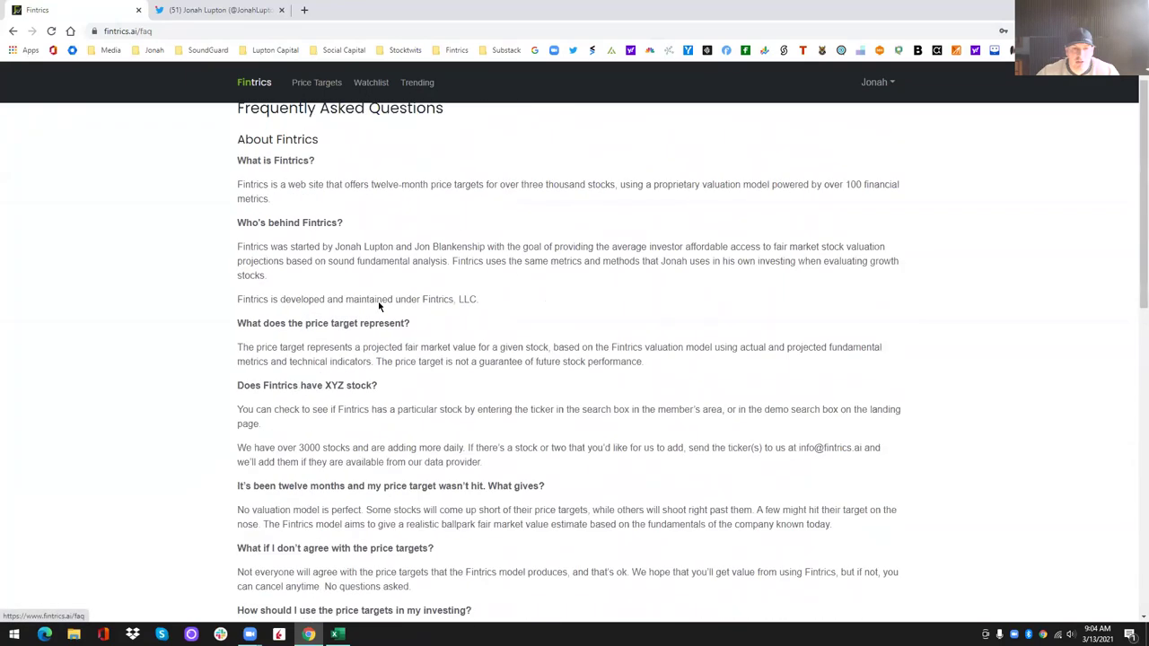
{"action": "left_click", "coordinate": [15, 31]}
Examine the Monthly and Annual plans on the home page, including the free trial terms, and return to the page's beginning
{"action": "scroll", "coordinate": [456, 537], "scroll_direction": "down", "scroll_amount": 6}
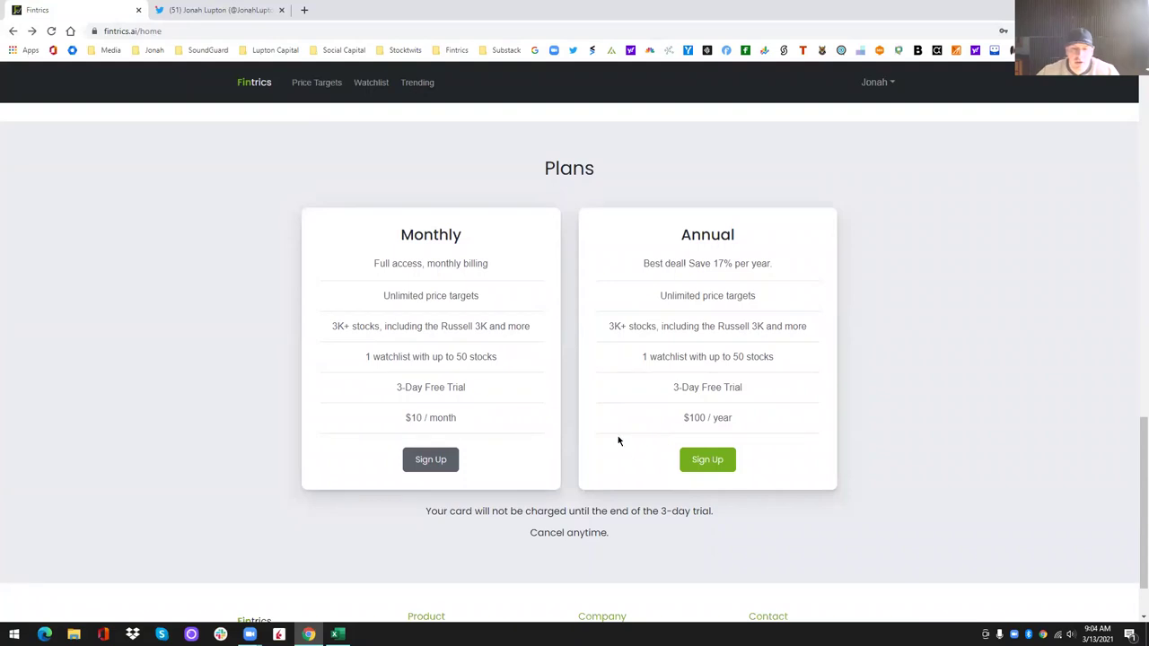
{"action": "scroll", "coordinate": [569, 410], "scroll_direction": "down", "scroll_amount": 1}
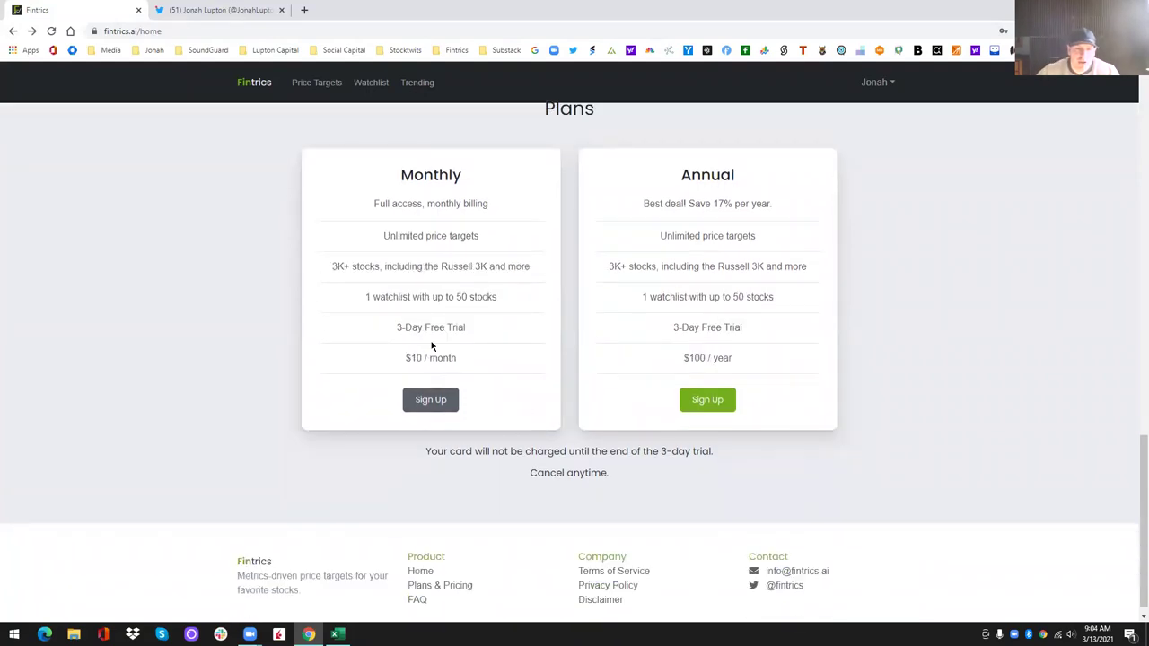
{"action": "scroll", "coordinate": [432, 344], "scroll_direction": "up", "scroll_amount": 1}
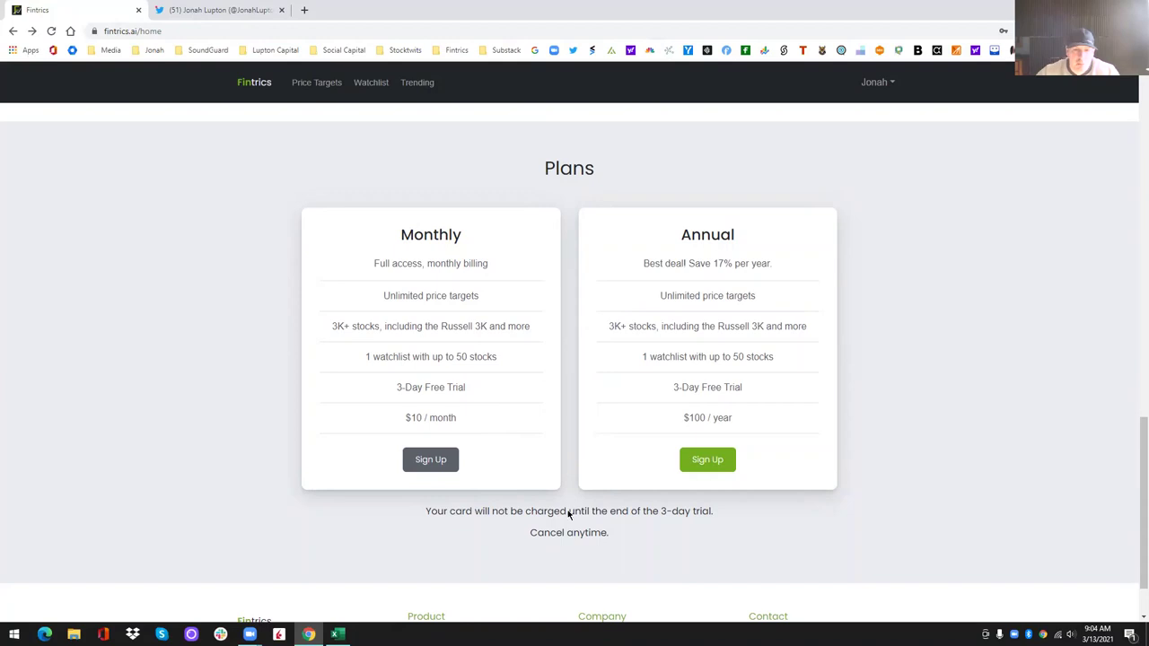
{"action": "scroll", "coordinate": [582, 540], "scroll_direction": "down", "scroll_amount": 1}
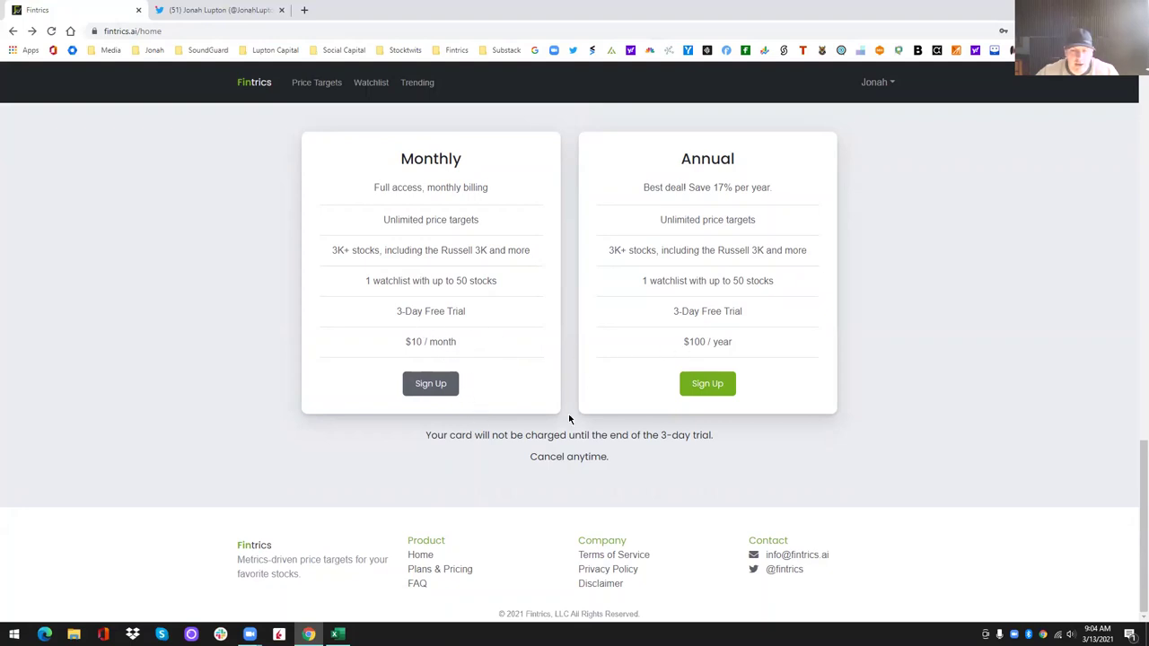
{"action": "scroll", "coordinate": [575, 415], "scroll_direction": "up", "scroll_amount": 1}
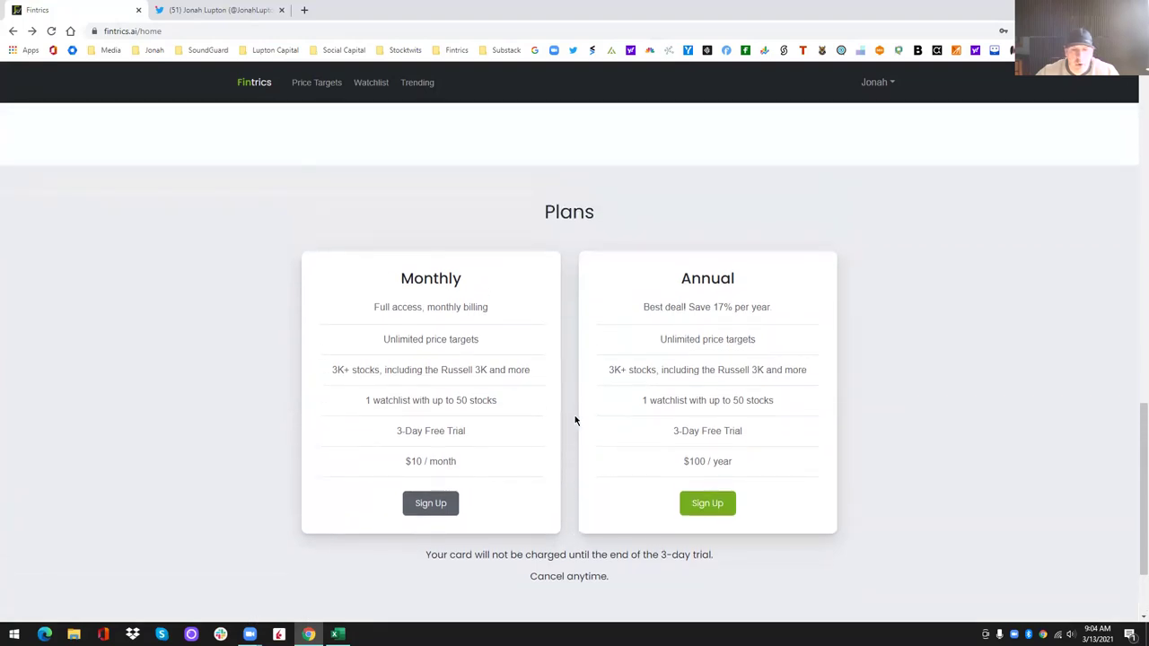
{"action": "scroll", "coordinate": [575, 419], "scroll_direction": "down", "scroll_amount": 1}
{"action": "scroll", "coordinate": [576, 420], "scroll_direction": "up", "scroll_amount": 1}
{"action": "scroll", "coordinate": [571, 406], "scroll_direction": "up", "scroll_amount": 2}
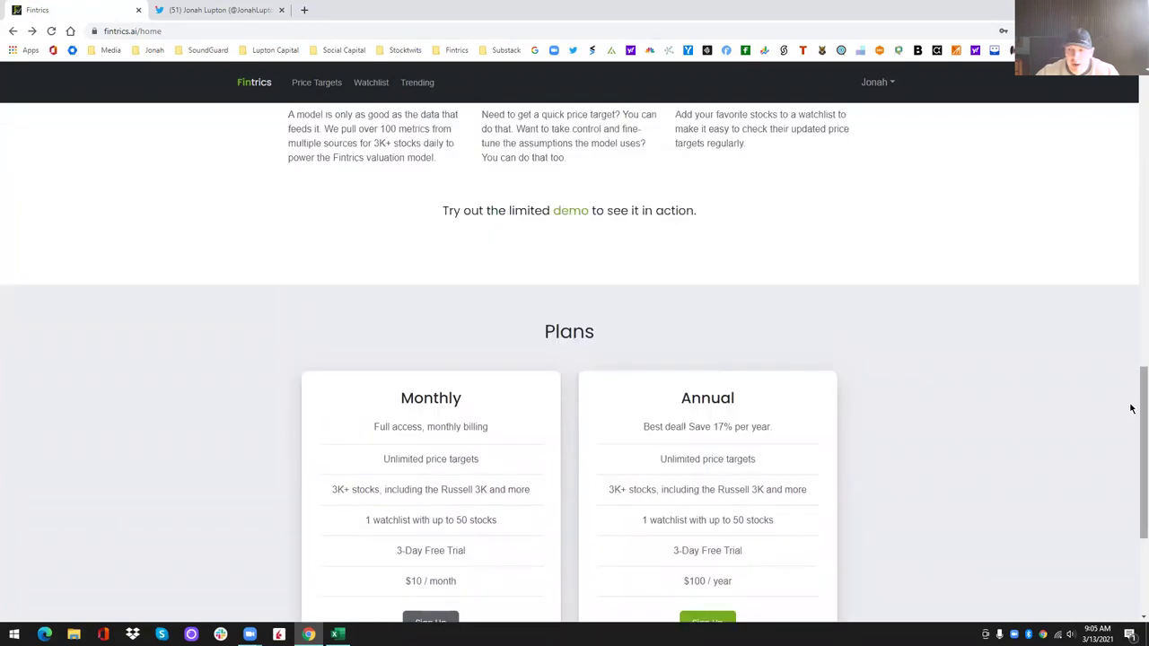
{"action": "left_click_drag", "start_coordinate": [1137, 405], "coordinate": [1133, 99]}
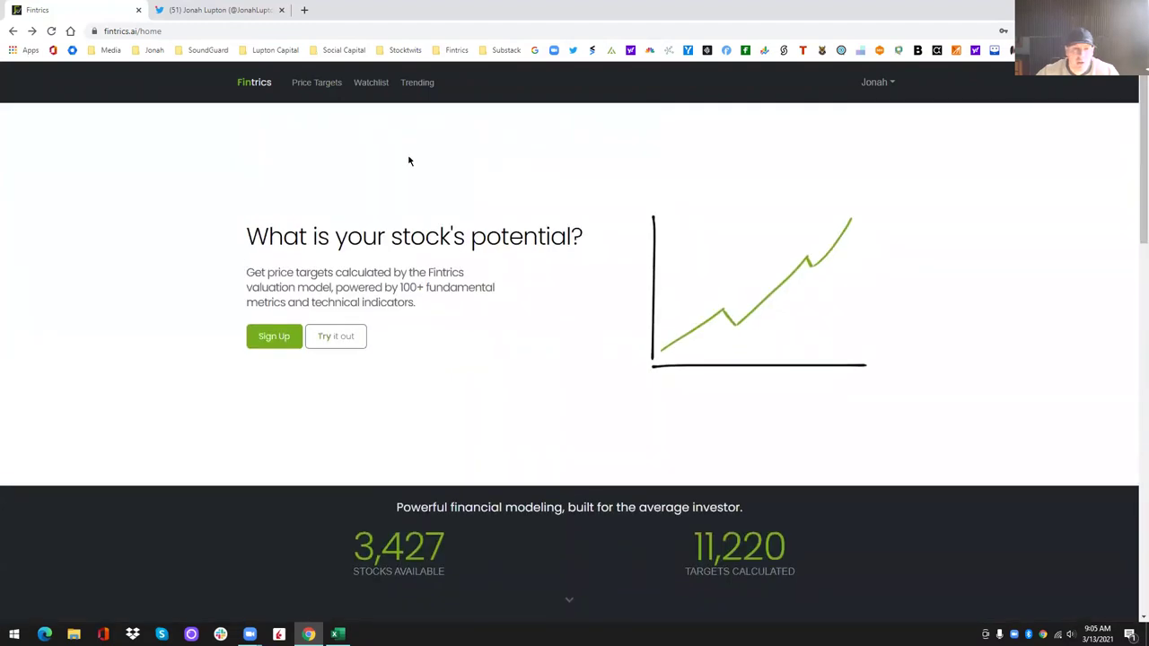